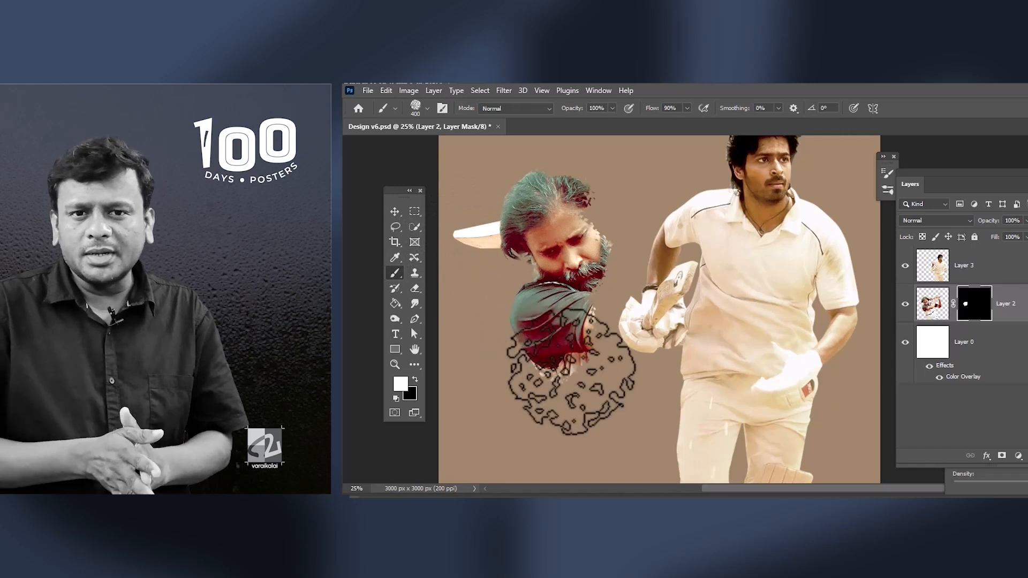
{"action": "left_click_drag", "start_coordinate": [626, 468], "coordinate": [619, 418]}
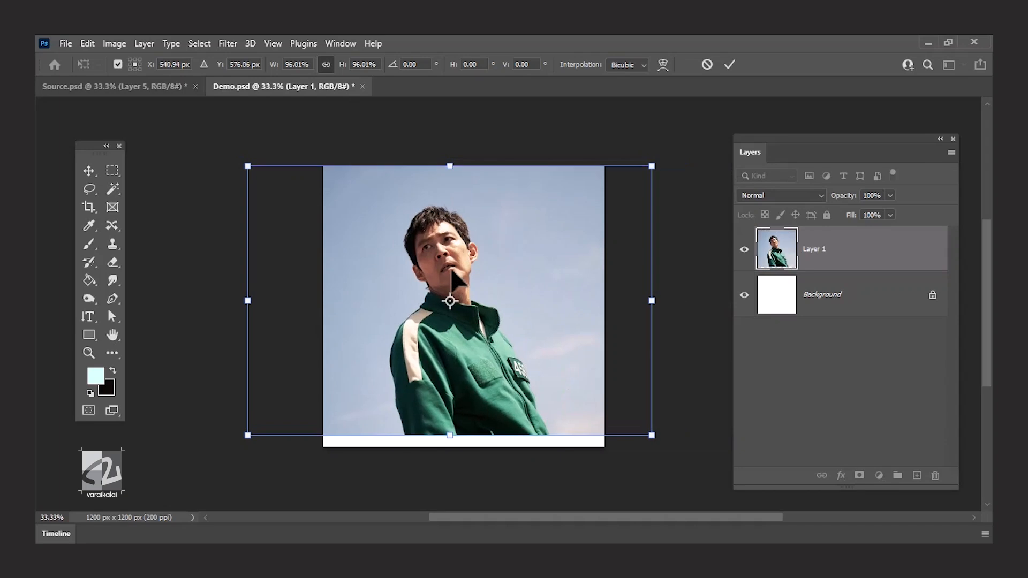
Apply the 96.01% scaling of the man's photo on Layer 1.
{"action": "key", "text": "Return"}
{"action": "key", "text": "ctrl+plus"}
{"action": "key", "text": "ctrl+plus"}
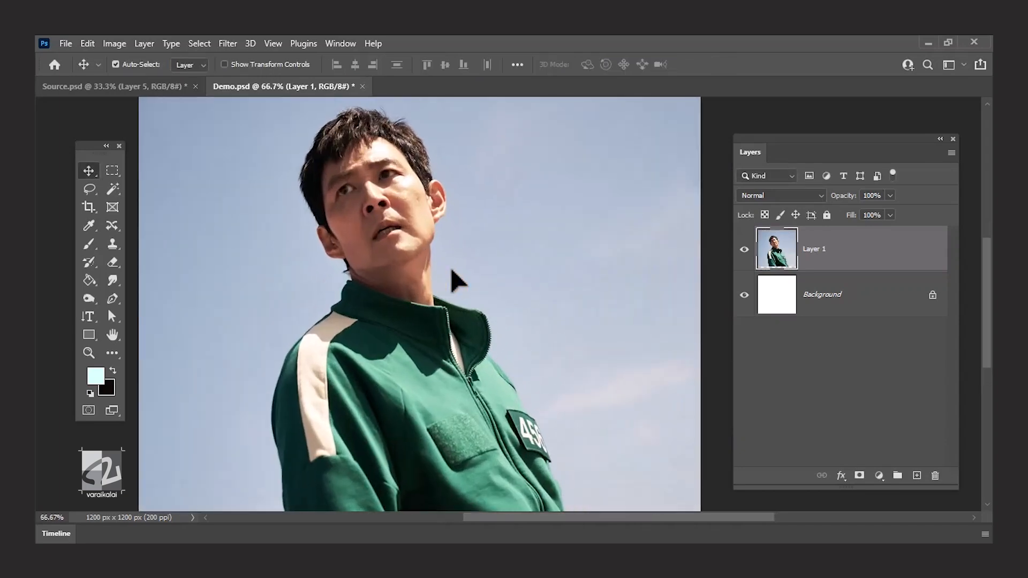
Start a Pen tool path at the jacket sleeve's lower end and trace the sleeve's outer edge up to the shoulder.
{"action": "key", "text": "ctrl+plus"}
{"action": "left_click_drag", "start_coordinate": [427, 257], "coordinate": [492, 131]}
{"action": "left_click_drag", "start_coordinate": [441, 258], "coordinate": [470, 188]}
{"action": "left_click_drag", "start_coordinate": [463, 273], "coordinate": [479, 234]}
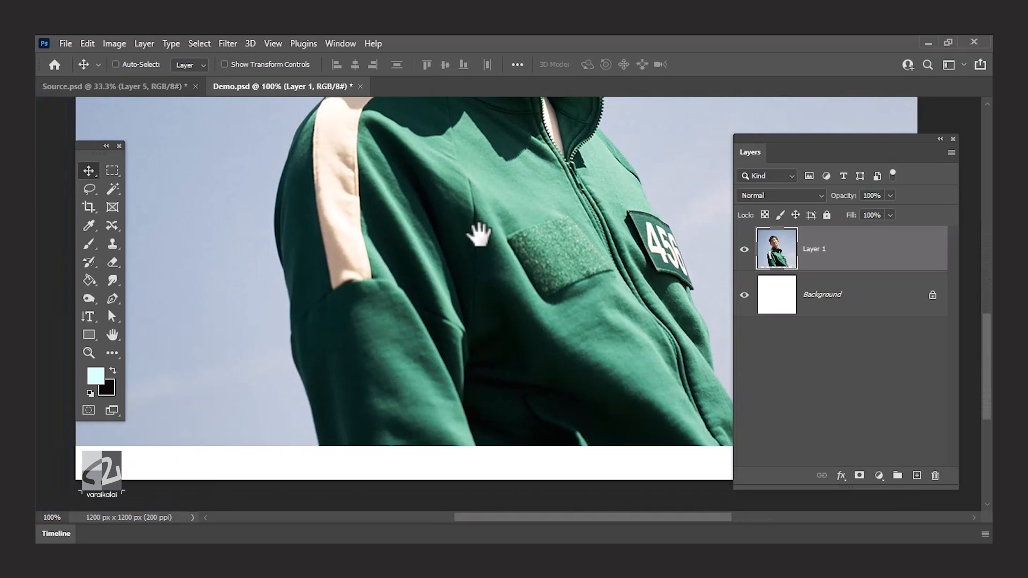
{"action": "key", "text": "p"}
{"action": "key", "text": "ctrl+plus"}
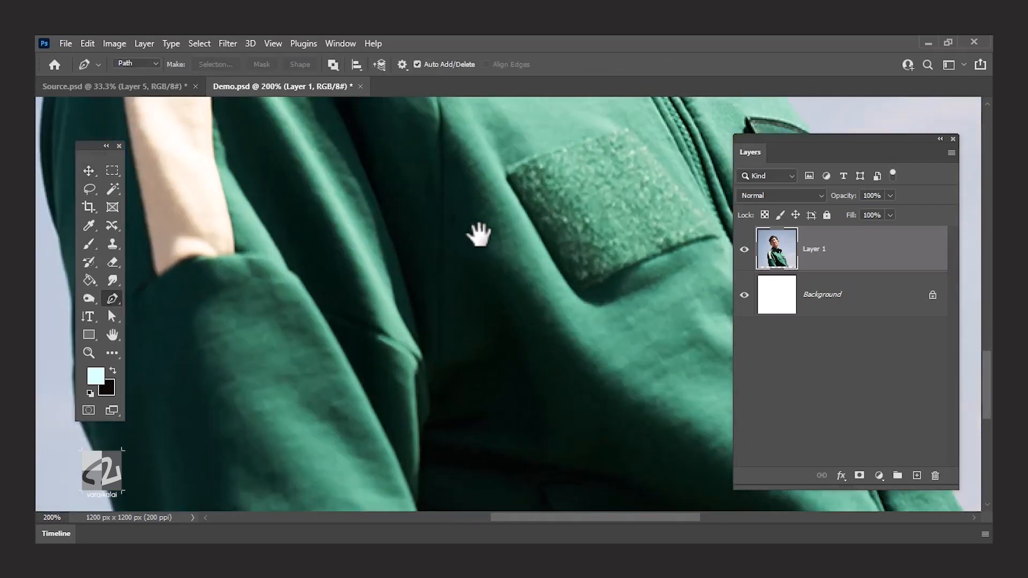
{"action": "left_click_drag", "start_coordinate": [428, 268], "coordinate": [612, 126]}
{"action": "left_click_drag", "start_coordinate": [334, 310], "coordinate": [410, 286]}
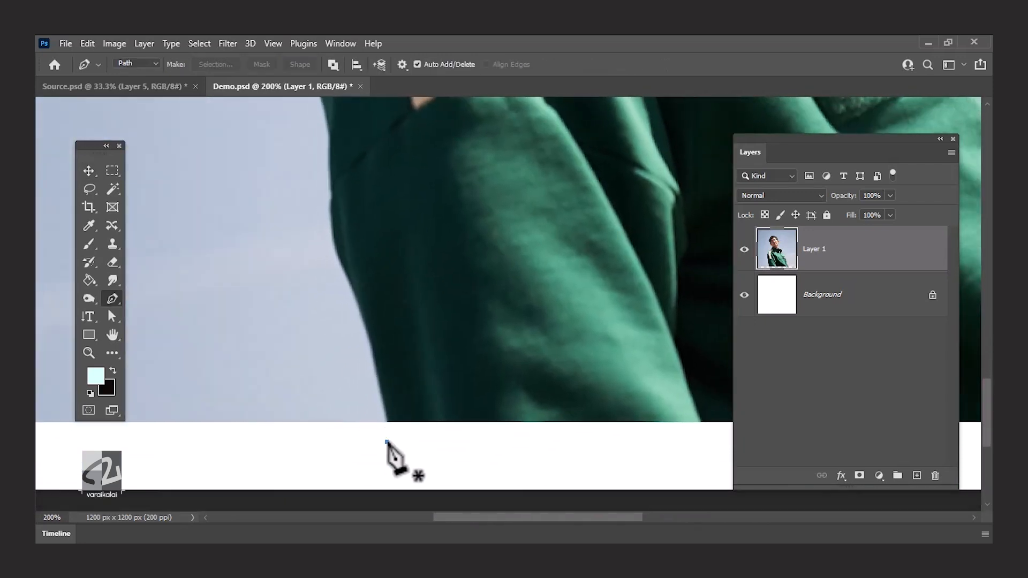
{"action": "left_click", "coordinate": [369, 322]}
{"action": "left_click_drag", "start_coordinate": [334, 166], "coordinate": [335, 300]}
{"action": "left_click", "coordinate": [344, 343]}
{"action": "left_click", "coordinate": [348, 231]}
{"action": "left_click_drag", "start_coordinate": [407, 108], "coordinate": [343, 316]}
{"action": "left_click", "coordinate": [448, 176]}
{"action": "left_click_drag", "start_coordinate": [482, 122], "coordinate": [396, 340]}
Continue the path along the collar, neck and the ear on the shoulder side up to the hair.
{"action": "key", "text": "ctrl+plus"}
{"action": "left_click", "coordinate": [358, 310]}
{"action": "left_click", "coordinate": [383, 294]}
{"action": "left_click", "coordinate": [341, 189]}
{"action": "left_click_drag", "start_coordinate": [290, 191], "coordinate": [281, 284]}
{"action": "left_click_drag", "start_coordinate": [284, 281], "coordinate": [305, 344]}
{"action": "left_click", "coordinate": [289, 316]}
{"action": "left_click", "coordinate": [261, 258]}
{"action": "left_click_drag", "start_coordinate": [260, 177], "coordinate": [348, 354]}
Trace the path around the outline of the hair, over the head and down to the top of the other ear.
{"action": "left_click", "coordinate": [287, 220]}
{"action": "left_click_drag", "start_coordinate": [300, 123], "coordinate": [234, 262]}
{"action": "left_click", "coordinate": [248, 240]}
{"action": "left_click", "coordinate": [311, 200]}
{"action": "left_click_drag", "start_coordinate": [401, 151], "coordinate": [407, 156]}
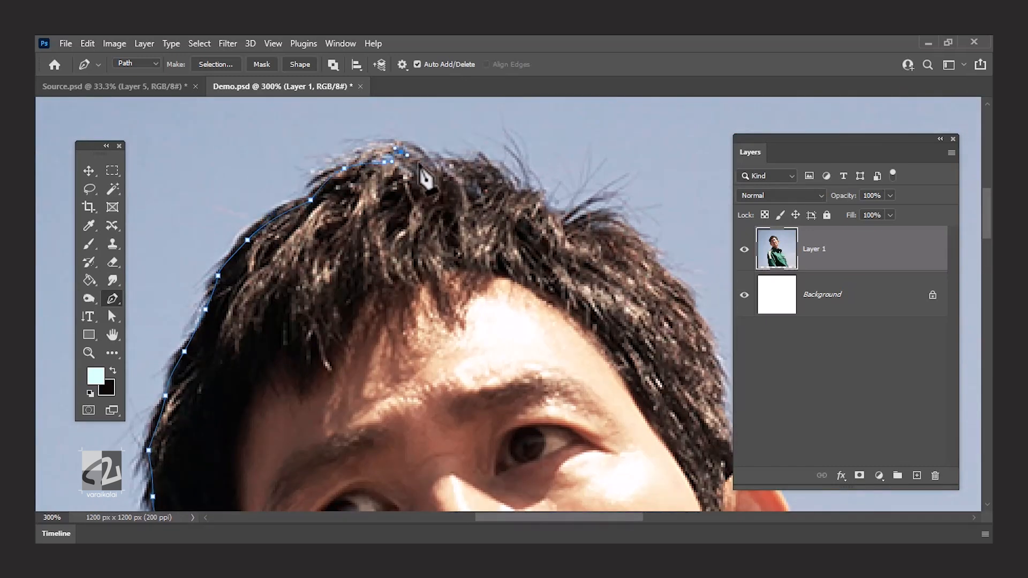
{"action": "left_click", "coordinate": [481, 157]}
{"action": "left_click", "coordinate": [546, 201]}
{"action": "left_click_drag", "start_coordinate": [648, 262], "coordinate": [466, 209]}
{"action": "left_click", "coordinate": [482, 215]}
{"action": "left_click", "coordinate": [514, 253]}
{"action": "left_click", "coordinate": [531, 299]}
{"action": "left_click", "coordinate": [558, 409]}
{"action": "left_click_drag", "start_coordinate": [453, 281], "coordinate": [292, 148]}
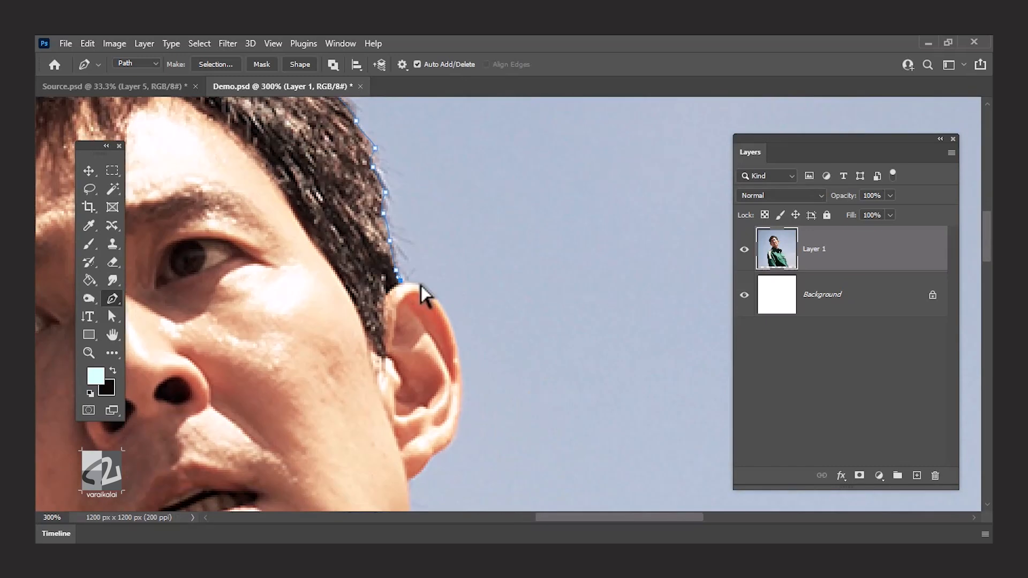
Trace the path around the ear and down the jaw and neck toward the collar.
{"action": "left_click_drag", "start_coordinate": [421, 286], "coordinate": [375, 211]}
{"action": "left_click_drag", "start_coordinate": [408, 266], "coordinate": [421, 331]}
{"action": "left_click_drag", "start_coordinate": [365, 405], "coordinate": [343, 405]}
{"action": "left_click_drag", "start_coordinate": [365, 405], "coordinate": [413, 229]}
{"action": "left_click_drag", "start_coordinate": [395, 337], "coordinate": [416, 222]}
{"action": "left_click", "coordinate": [411, 270]}
{"action": "left_click", "coordinate": [413, 336]}
{"action": "left_click", "coordinate": [420, 445]}
Trace the path along the open jacket collar and its zipper edge.
{"action": "left_click_drag", "start_coordinate": [420, 445], "coordinate": [243, 290]}
{"action": "left_click_drag", "start_coordinate": [476, 377], "coordinate": [402, 169]}
{"action": "left_click_drag", "start_coordinate": [419, 193], "coordinate": [422, 200]}
{"action": "left_click_drag", "start_coordinate": [432, 238], "coordinate": [432, 252]}
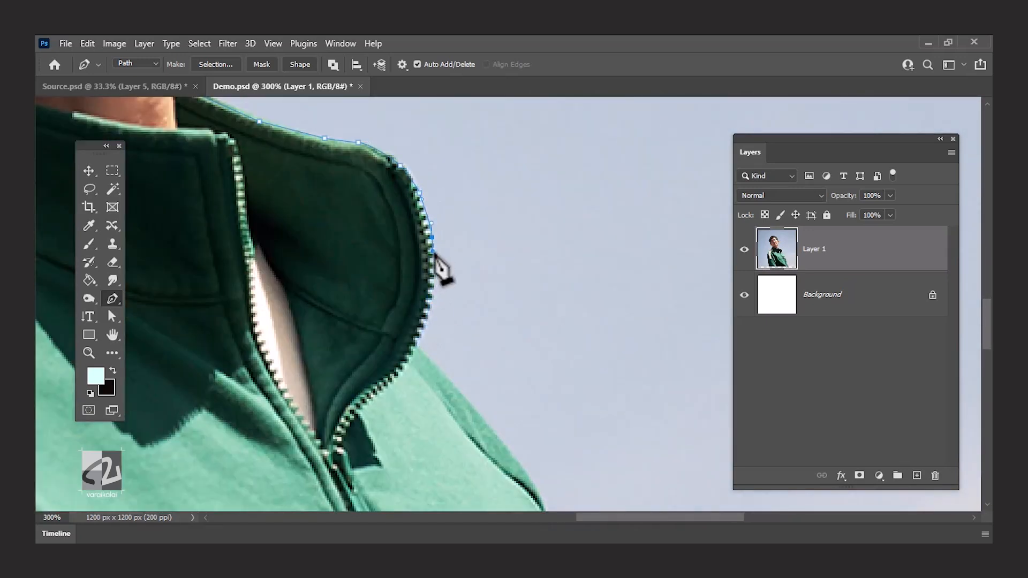
{"action": "left_click", "coordinate": [422, 330]}
{"action": "left_click_drag", "start_coordinate": [422, 348], "coordinate": [347, 216]}
Trace the jacket's remaining side down to the photo's lower edge and close the path at its starting point.
{"action": "left_click", "coordinate": [423, 307]}
{"action": "left_click_drag", "start_coordinate": [473, 411], "coordinate": [371, 156]}
{"action": "left_click_drag", "start_coordinate": [516, 451], "coordinate": [411, 105]}
{"action": "left_click", "coordinate": [479, 365]}
{"action": "left_click_drag", "start_coordinate": [478, 367], "coordinate": [338, 221]}
{"action": "left_click_drag", "start_coordinate": [383, 288], "coordinate": [392, 299]}
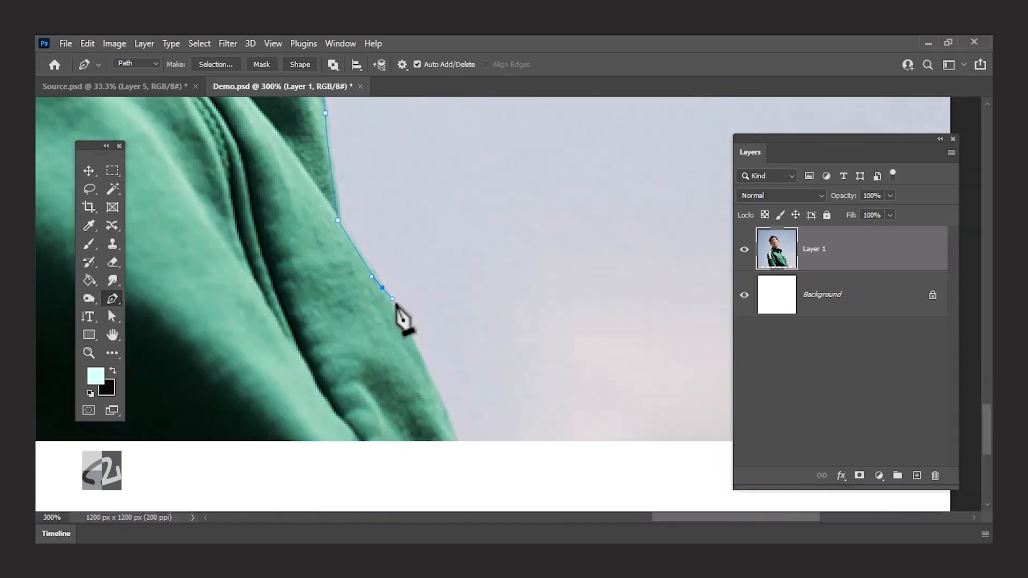
{"action": "key", "text": "ctrl+0"}
{"action": "left_click", "coordinate": [325, 470]}
Make a new anti-aliased selection from the path with a 0.5 px feather and copy the selected man to a new layer.
{"action": "right_click", "coordinate": [380, 368]}
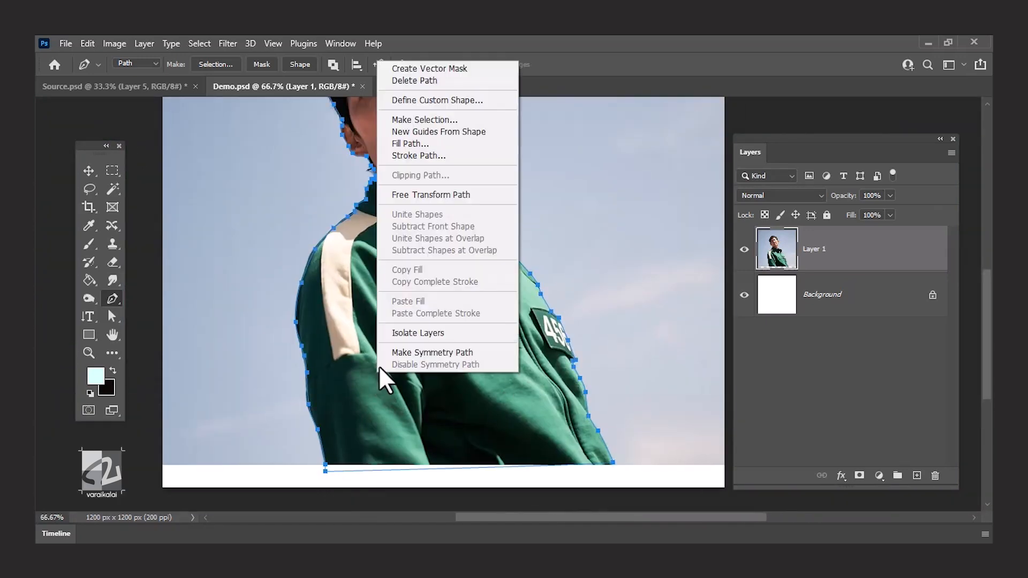
{"action": "left_click", "coordinate": [461, 121]}
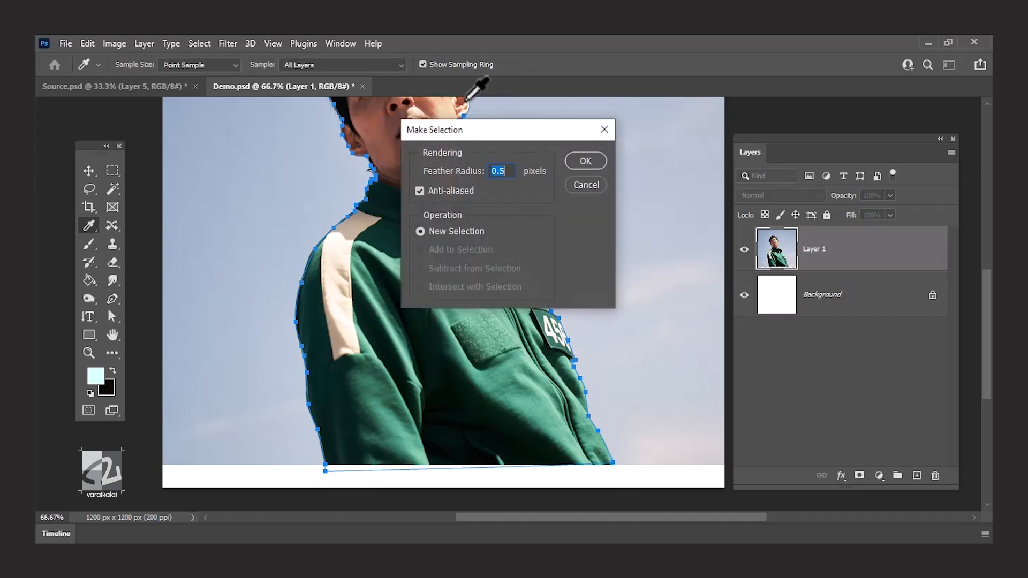
{"action": "key", "text": "Return"}
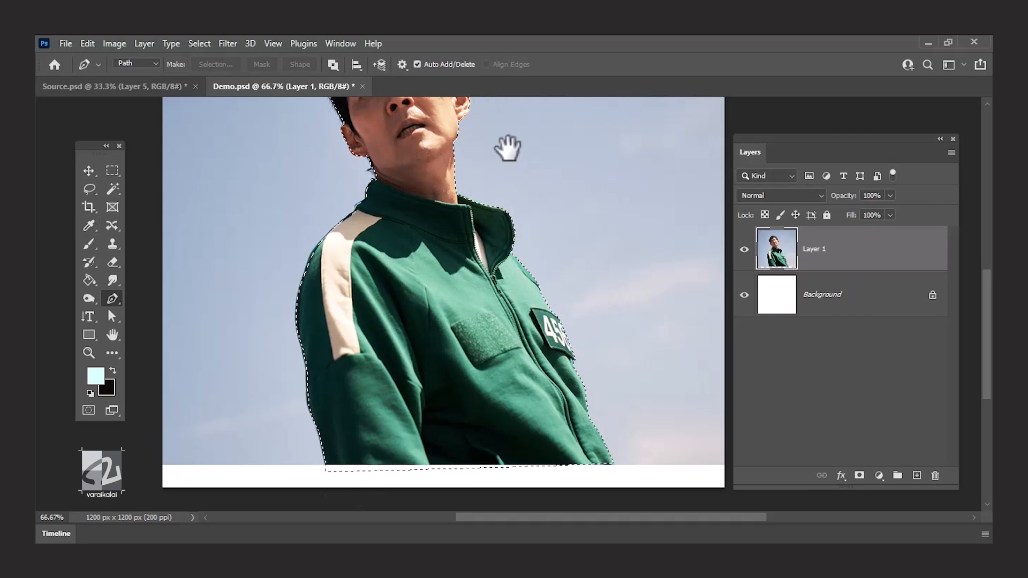
{"action": "left_click_drag", "start_coordinate": [500, 154], "coordinate": [494, 252]}
{"action": "key", "text": "ctrl+j"}
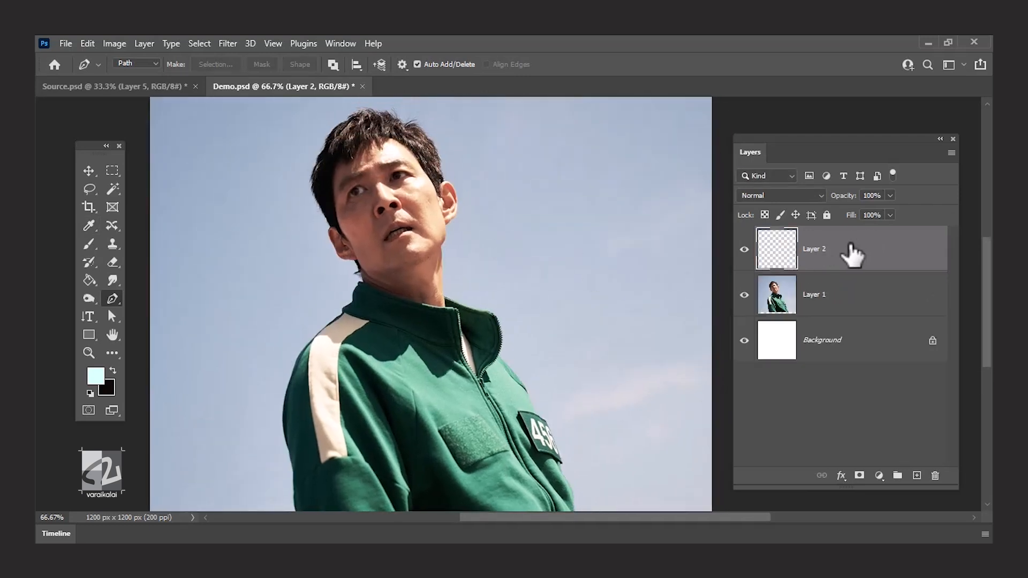
Hide and delete the original photo layer, Layer 1, keeping the cut-out and the white Background.
{"action": "left_click", "coordinate": [744, 294]}
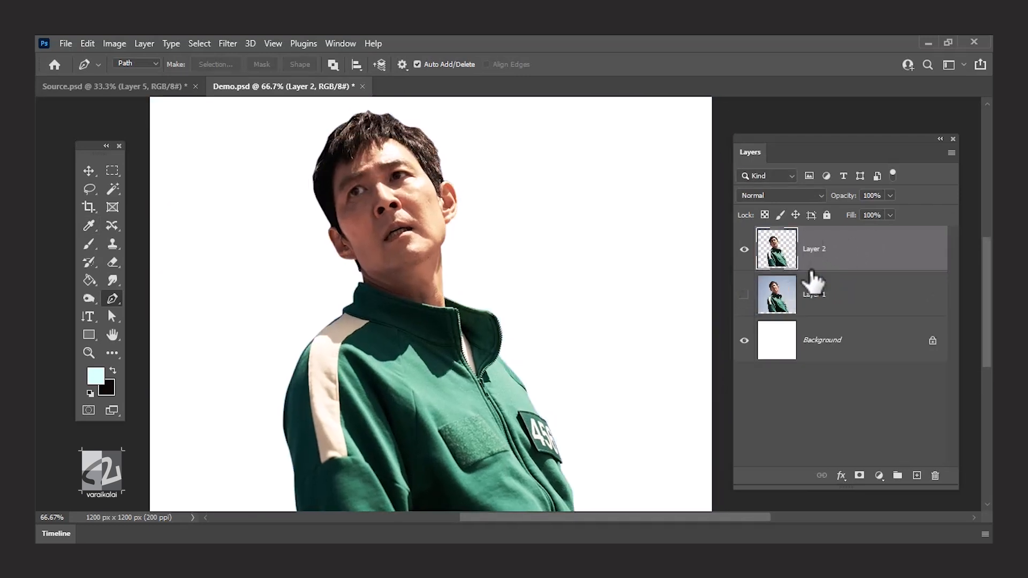
{"action": "left_click", "coordinate": [844, 315]}
{"action": "key", "text": "Delete"}
{"action": "key", "text": "Delete"}
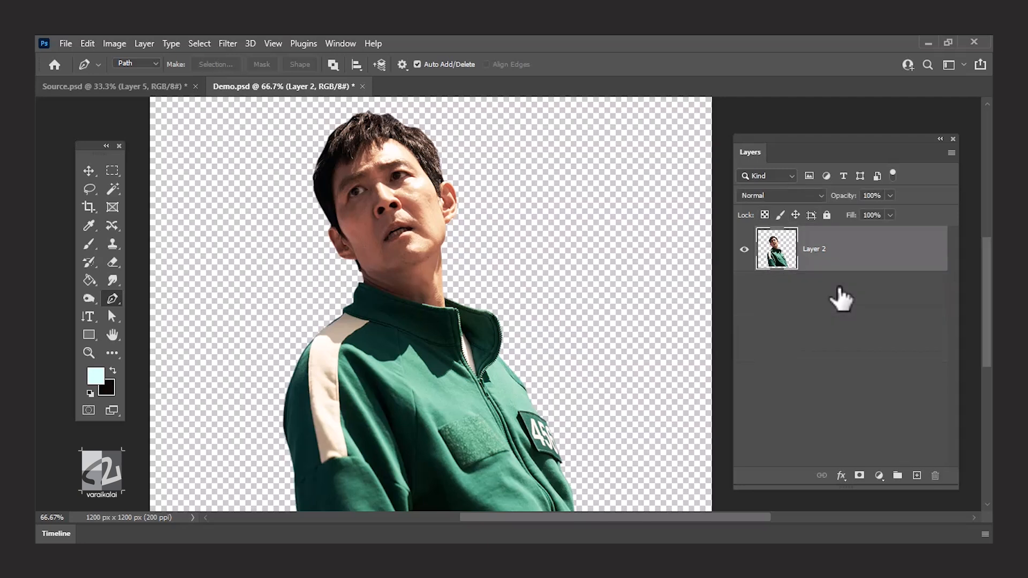
{"action": "key", "text": "ctrl+z"}
Reposition the cut-out man on the canvas with the Move tool.
{"action": "key", "text": "v"}
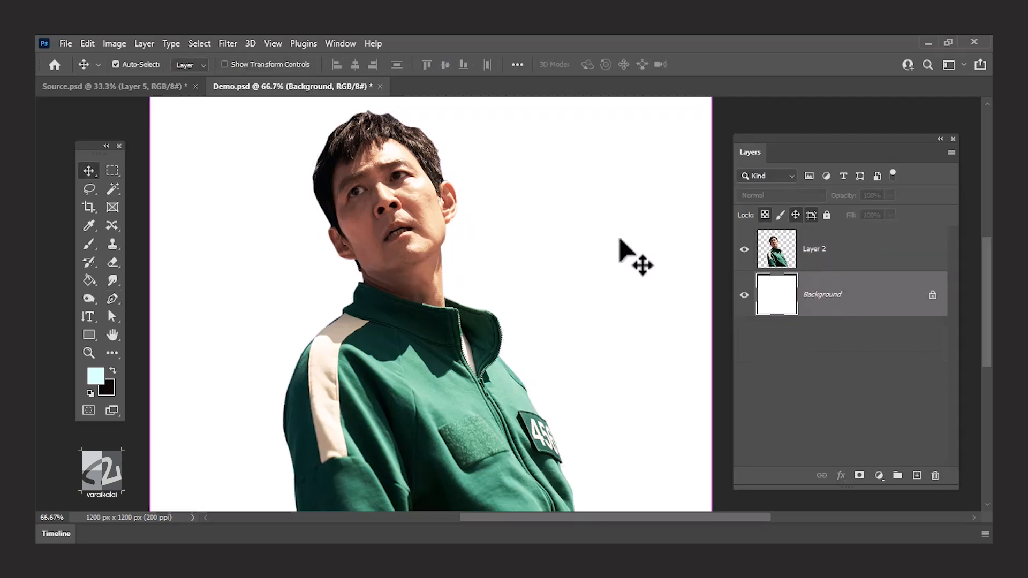
{"action": "key", "text": "ctrl+minus"}
{"action": "left_click_drag", "start_coordinate": [464, 262], "coordinate": [427, 199]}
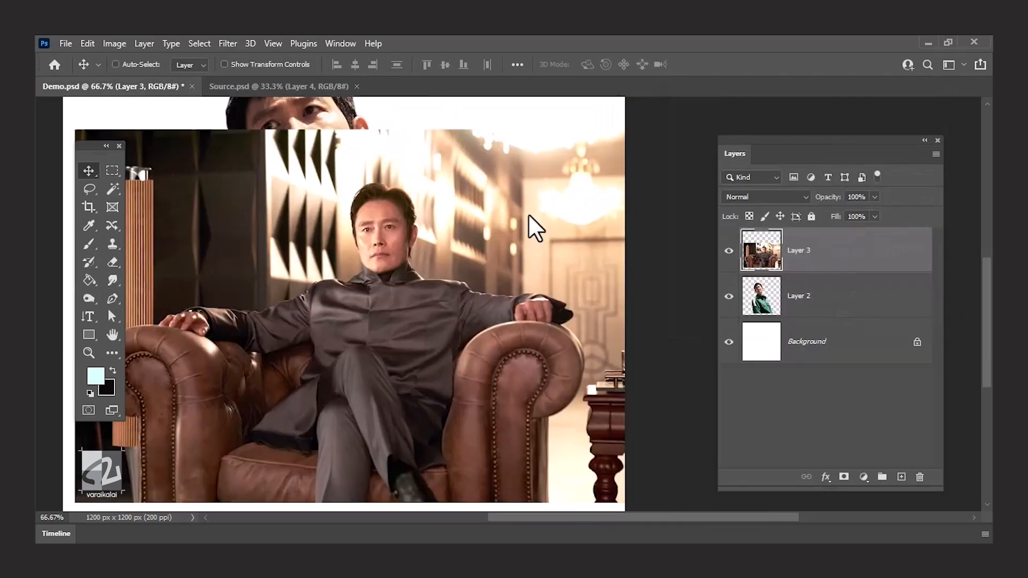
{"action": "left_click_drag", "start_coordinate": [532, 222], "coordinate": [557, 177]}
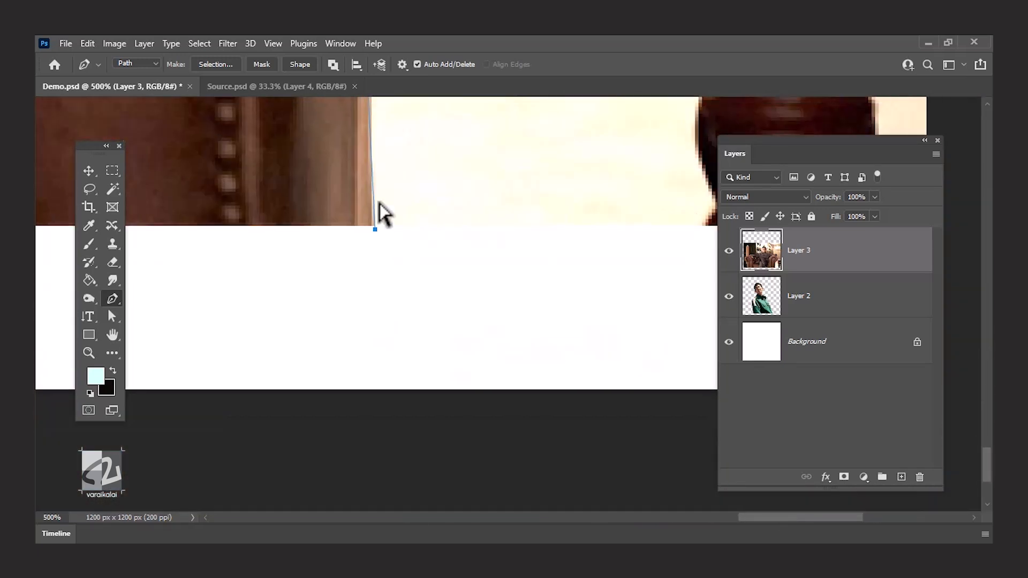
Open the commands for the path traced around the seated man and armchair on Layer 3.
{"action": "scroll", "coordinate": [380, 212], "scroll_direction": "down", "scroll_amount": 5}
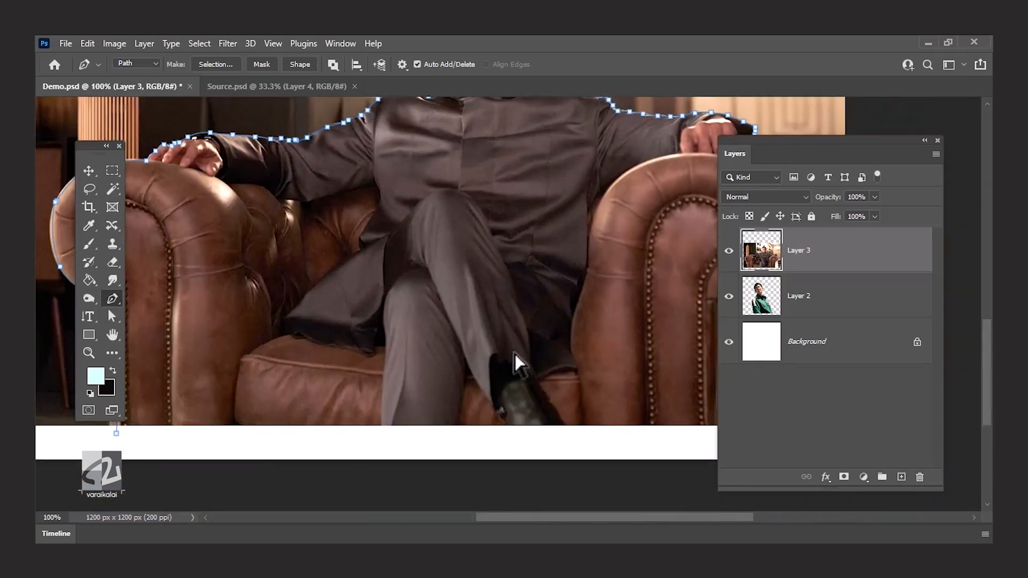
{"action": "right_click", "coordinate": [474, 268]}
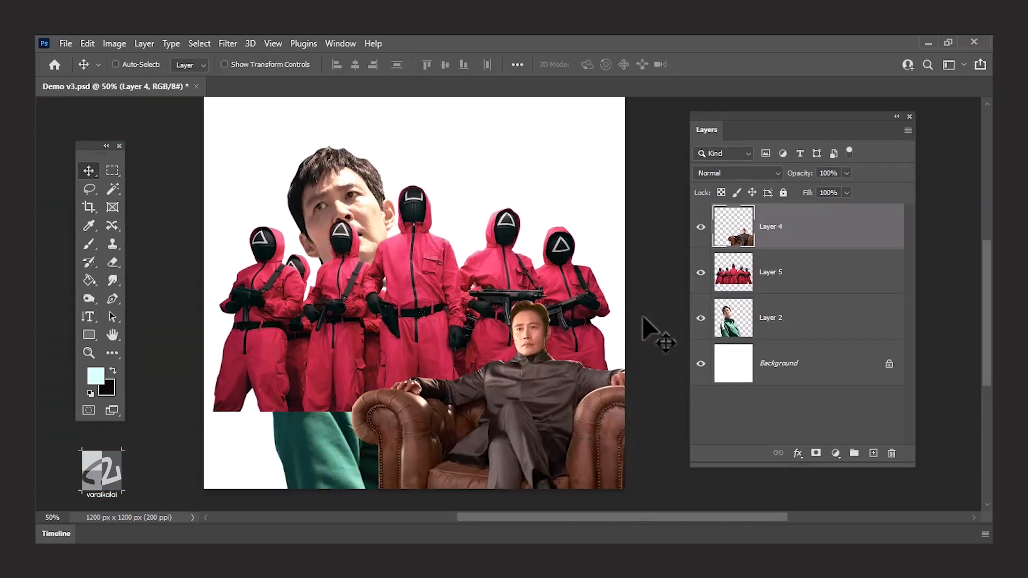
Scale down the red-suited guards and place them in the canvas's lower left area.
{"action": "left_click", "coordinate": [800, 276]}
{"action": "key", "text": "ctrl+t"}
{"action": "left_click_drag", "start_coordinate": [212, 185], "coordinate": [350, 262]}
{"action": "left_click_drag", "start_coordinate": [398, 308], "coordinate": [286, 419]}
{"action": "key", "text": "Return"}
{"action": "left_click_drag", "start_coordinate": [284, 420], "coordinate": [293, 412]}
Select the green-jacketed man's layer on the canvas and move it upward.
{"action": "right_click", "coordinate": [323, 293]}
{"action": "left_click", "coordinate": [345, 303]}
{"action": "left_click_drag", "start_coordinate": [346, 303], "coordinate": [347, 266]}
{"action": "left_click_drag", "start_coordinate": [479, 217], "coordinate": [503, 177]}
{"action": "key", "text": "ctrl+minus"}
{"action": "key", "text": "ctrl+t"}
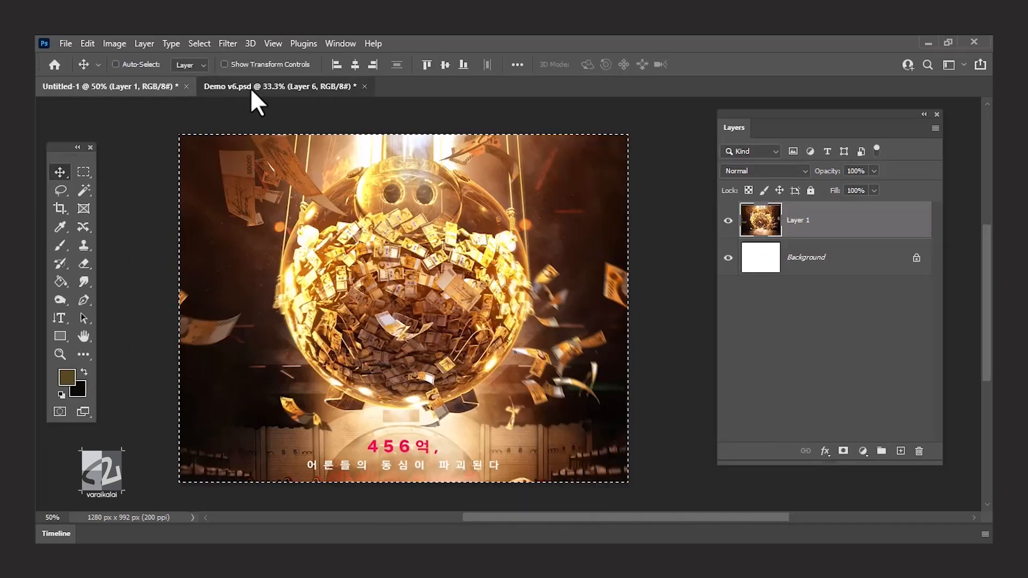
Switch to Demo v6.psd, paste the golden piggy-bank image and move it to the upper part of the poster.
{"action": "left_click", "coordinate": [256, 89]}
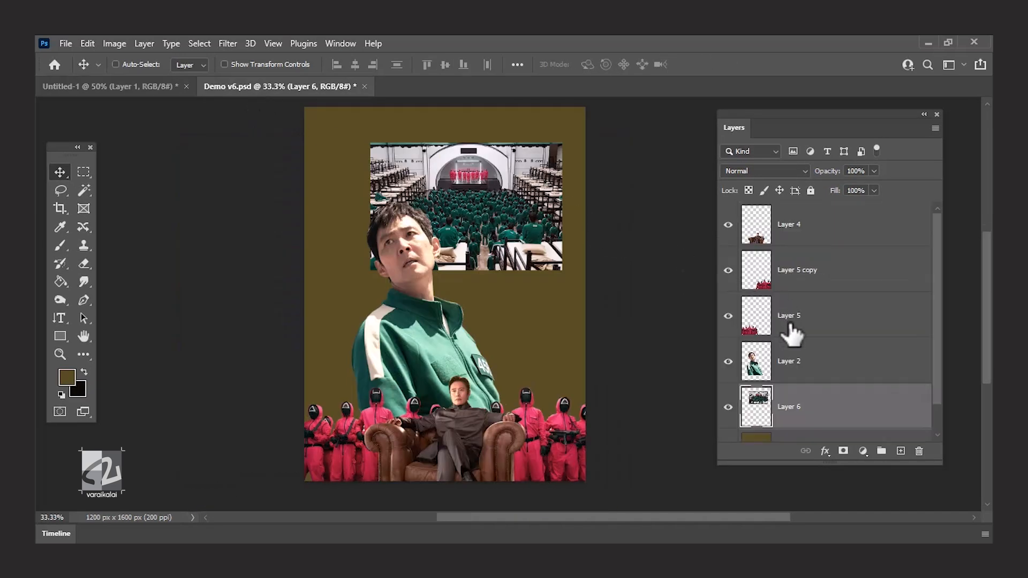
{"action": "key", "text": "ctrl+v"}
{"action": "left_click_drag", "start_coordinate": [521, 338], "coordinate": [492, 199]}
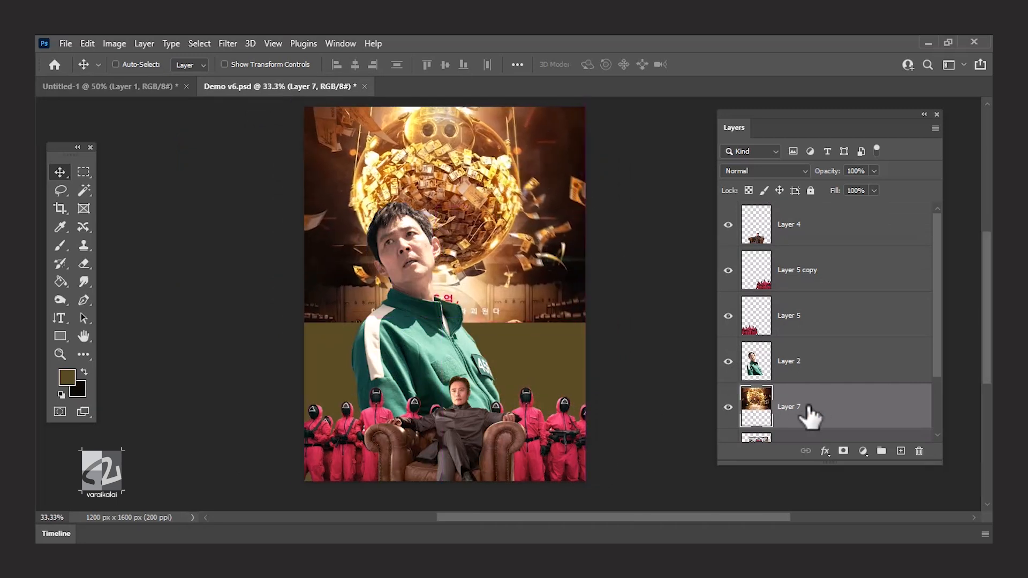
Move the crowd-hall image on Layer 6 down the poster and place its layer above Layer 7.
{"action": "scroll", "coordinate": [809, 408], "scroll_direction": "down", "scroll_amount": 2}
{"action": "left_click", "coordinate": [746, 358]}
{"action": "left_click_drag", "start_coordinate": [525, 371], "coordinate": [533, 426]}
{"action": "left_click_drag", "start_coordinate": [401, 355], "coordinate": [405, 383]}
{"action": "left_click_drag", "start_coordinate": [806, 380], "coordinate": [809, 326]}
Scale the crowd-hall image on Layer 6 to 170.44% and position it across the poster's lower half.
{"action": "left_click_drag", "start_coordinate": [482, 320], "coordinate": [642, 315]}
{"action": "key", "text": "ctrl+t"}
{"action": "left_click_drag", "start_coordinate": [552, 286], "coordinate": [556, 320]}
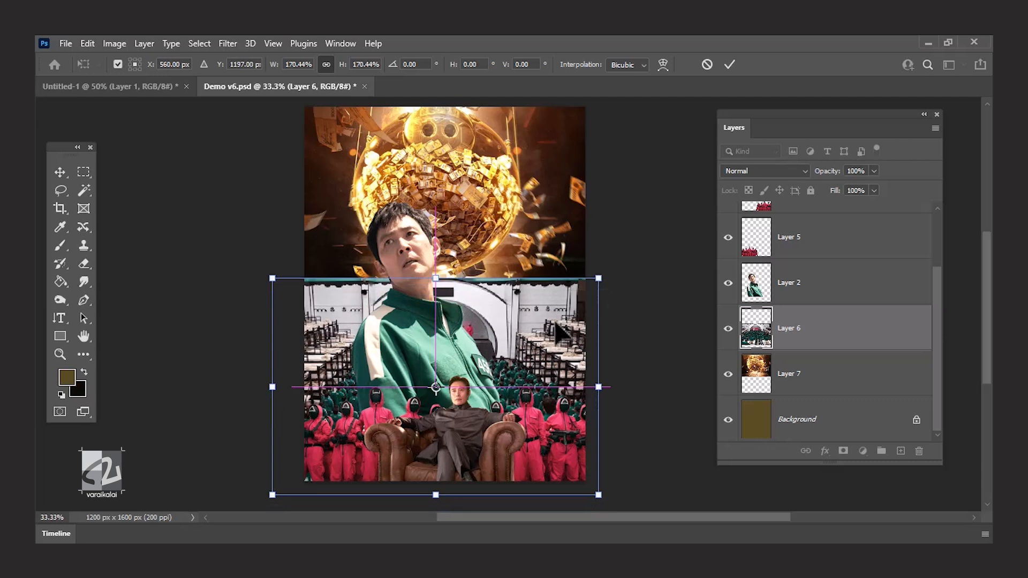
{"action": "key", "text": "Return"}
{"action": "key", "text": "ctrl+plus"}
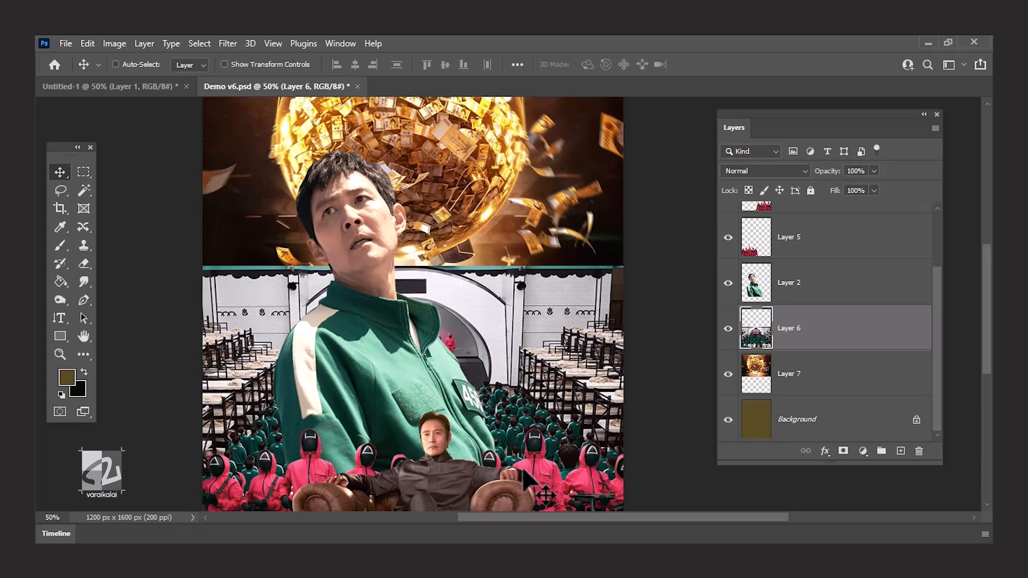
{"action": "key", "text": "m"}
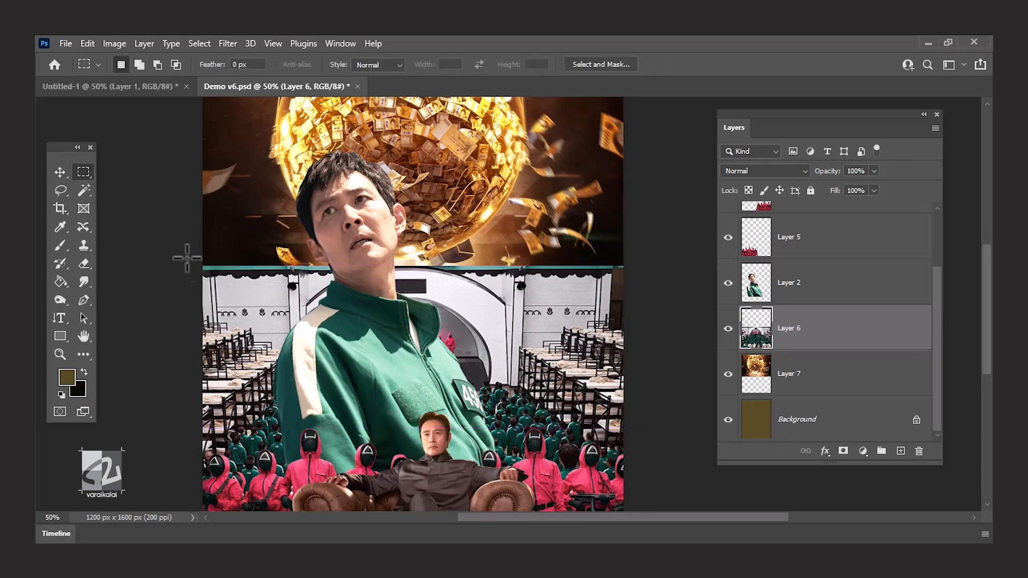
{"action": "key", "text": "ctrl+minus"}
{"action": "key", "text": "v"}
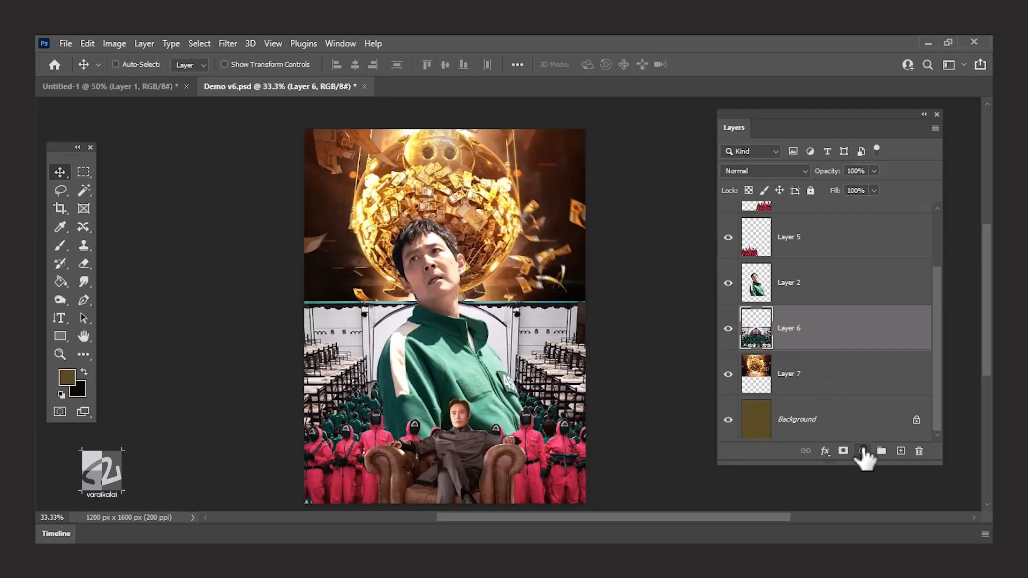
Add a Hue/Saturation adjustment clipped to Layer 6 and shift the crowd hall to warm orange-brown tones.
{"action": "left_click", "coordinate": [863, 452]}
{"action": "left_click", "coordinate": [905, 317]}
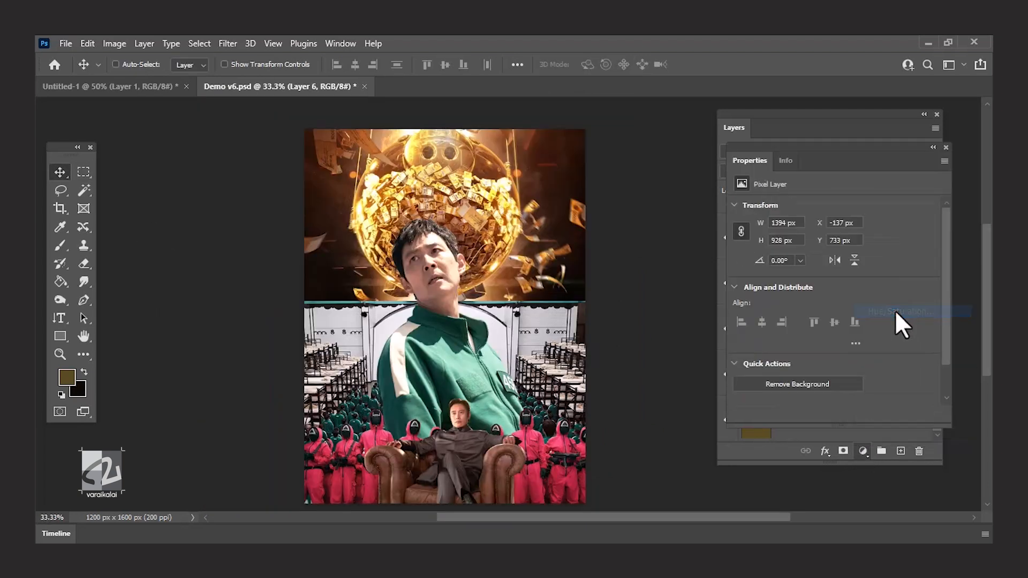
{"action": "left_click", "coordinate": [809, 334]}
{"action": "left_click_drag", "start_coordinate": [785, 283], "coordinate": [892, 283]}
{"action": "left_click", "coordinate": [947, 147]}
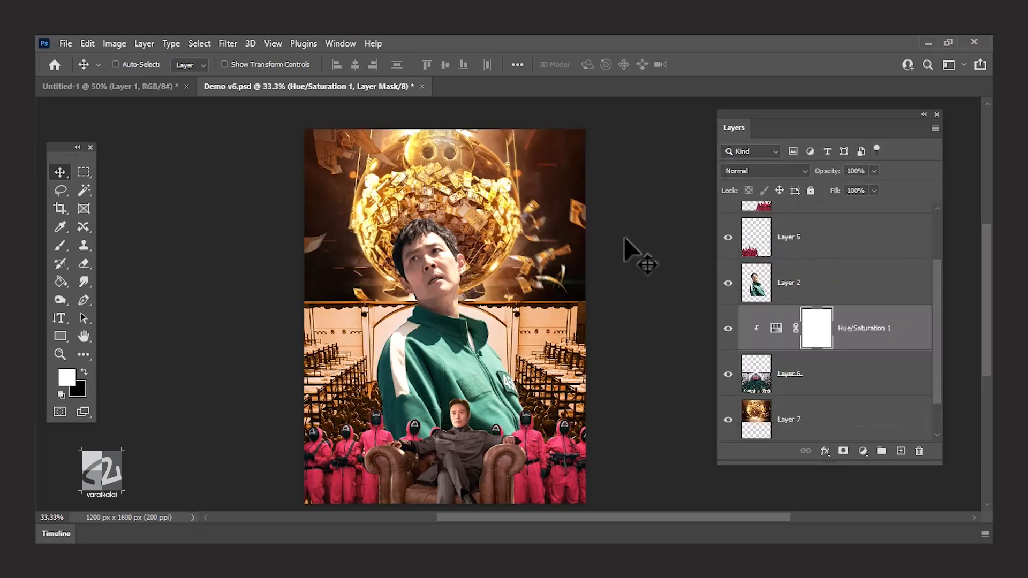
Add a layer mask to the crowd-hall image on Layer 6.
{"action": "right_click", "coordinate": [547, 322]}
{"action": "left_click", "coordinate": [562, 330]}
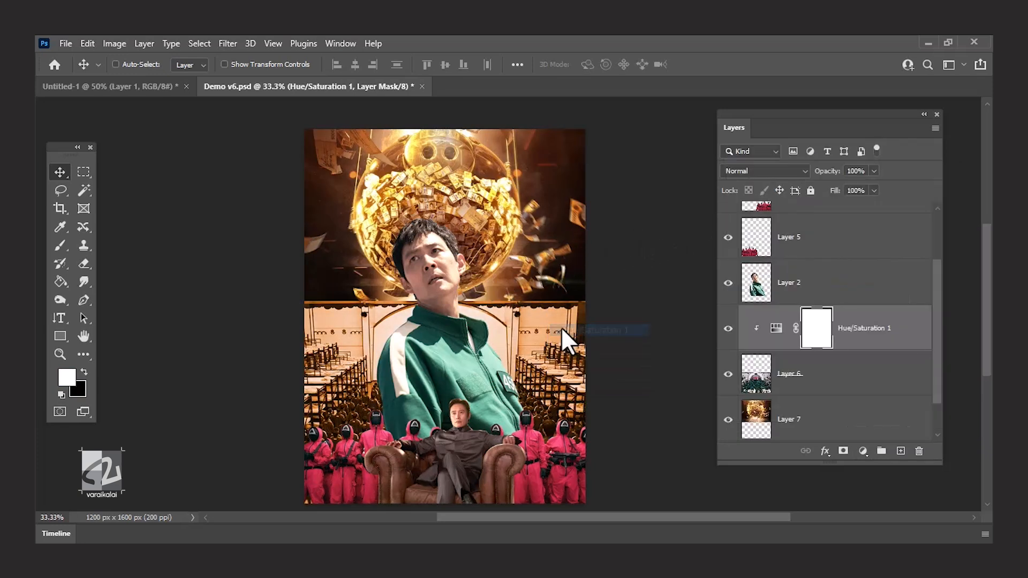
{"action": "scroll", "coordinate": [800, 375], "scroll_direction": "down", "scroll_amount": 1}
{"action": "left_click", "coordinate": [771, 377]}
{"action": "scroll", "coordinate": [774, 377], "scroll_direction": "up", "scroll_amount": 1}
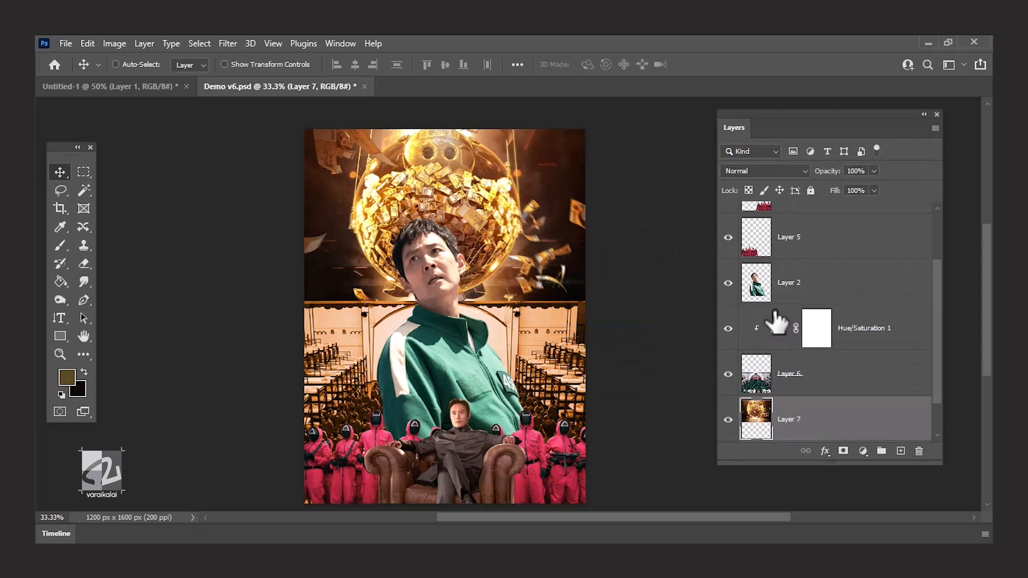
{"action": "left_click", "coordinate": [781, 379]}
{"action": "left_click", "coordinate": [844, 452]}
Paint black over the upper part of Layer 6's mask with a soft 900 px brush at 27% flow to blend the hall into the piggy-bank image.
{"action": "key", "text": "d"}
{"action": "key", "text": "b"}
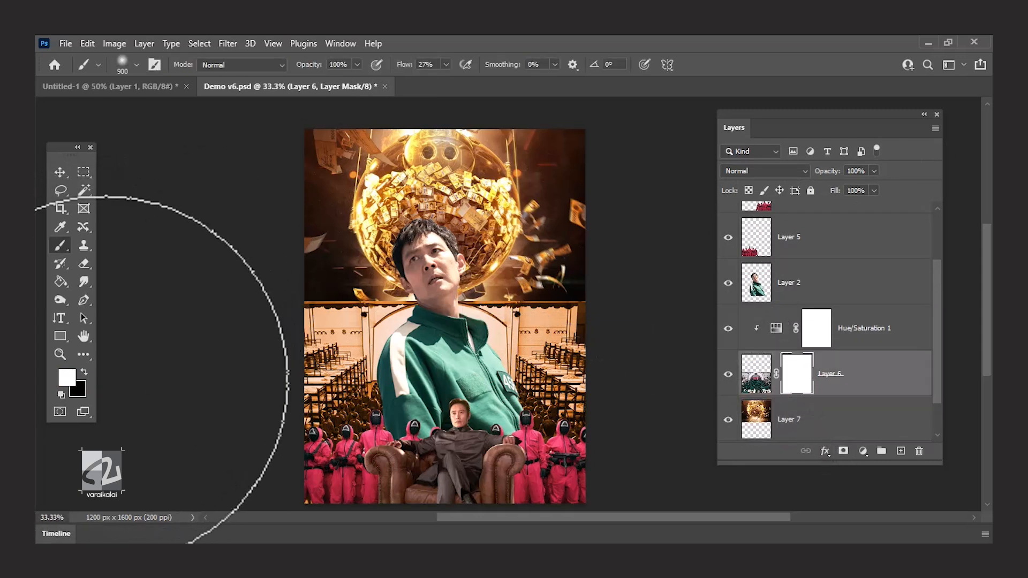
{"action": "key", "text": "c"}
{"action": "key", "text": "b"}
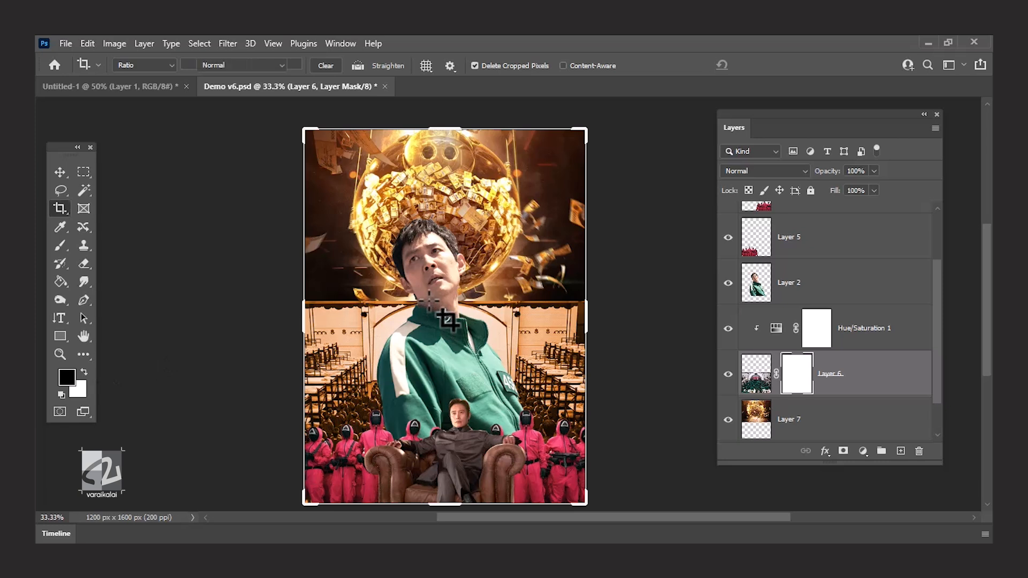
{"action": "mouse_move", "coordinate": [394, 248]}
{"action": "left_mouse_down"}
{"action": "mouse_move", "coordinate": [298, 236]}
{"action": "mouse_move", "coordinate": [393, 235]}
{"action": "mouse_move", "coordinate": [344, 235]}
{"action": "mouse_move", "coordinate": [408, 255]}
{"action": "mouse_move", "coordinate": [528, 218]}
{"action": "mouse_move", "coordinate": [333, 230]}
{"action": "mouse_move", "coordinate": [482, 195]}
{"action": "left_mouse_up"}
Add a mask to Layer 7 and paint black with smaller soft brushes to hide the lettering behind the man's shoulders.
{"action": "left_click", "coordinate": [895, 429]}
{"action": "left_click", "coordinate": [843, 450]}
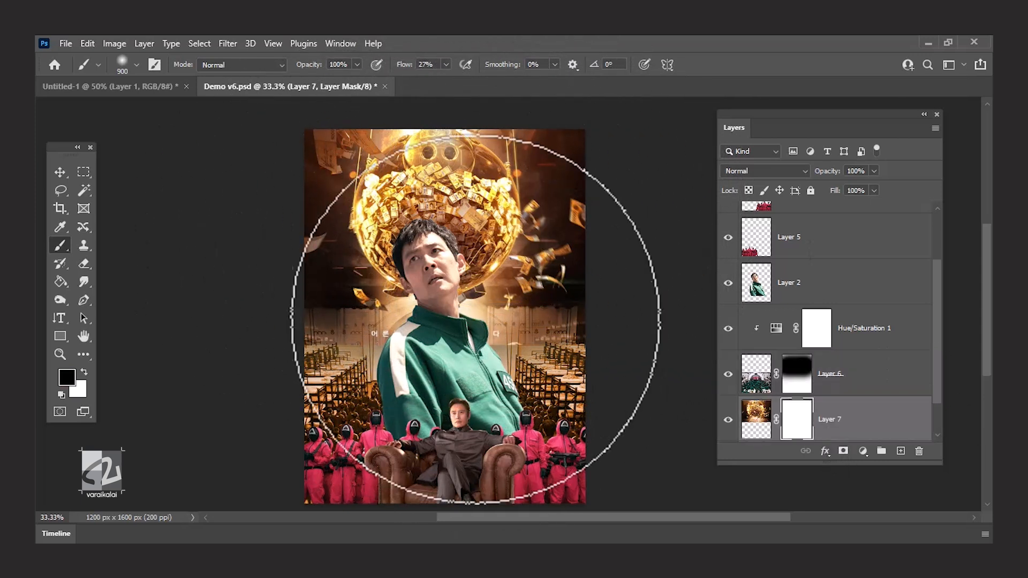
{"action": "key", "text": "bracketleft"}
{"action": "key", "text": "bracketleft"}
{"action": "key", "text": "bracketleft"}
{"action": "key", "text": "bracketleft"}
{"action": "left_click", "coordinate": [400, 325]}
{"action": "mouse_move", "coordinate": [400, 325]}
{"action": "left_mouse_down"}
{"action": "mouse_move", "coordinate": [385, 349]}
{"action": "mouse_move", "coordinate": [477, 339]}
{"action": "mouse_move", "coordinate": [478, 327]}
{"action": "left_mouse_up"}
{"action": "key", "text": "bracketleft"}
{"action": "key", "text": "bracketleft"}
{"action": "key", "text": "bracketleft"}
{"action": "key", "text": "bracketleft"}
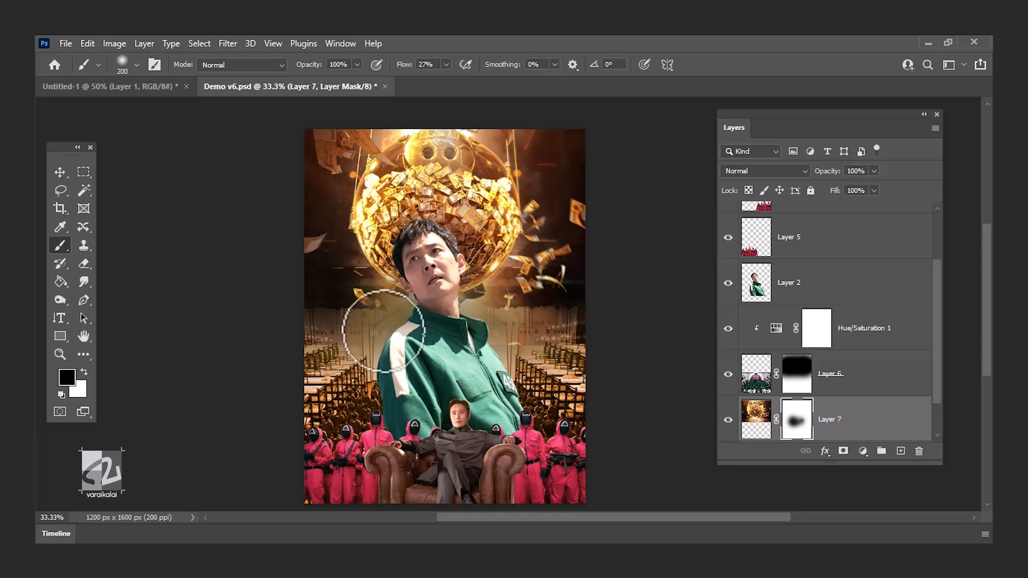
Unlock the Background layer and enable a Color Overlay style on it.
{"action": "scroll", "coordinate": [910, 435], "scroll_direction": "down", "scroll_amount": 3}
{"action": "double_click", "coordinate": [764, 416]}
{"action": "key", "text": "Escape"}
{"action": "left_click", "coordinate": [915, 420]}
{"action": "double_click", "coordinate": [817, 421]}
{"action": "left_click", "coordinate": [672, 339]}
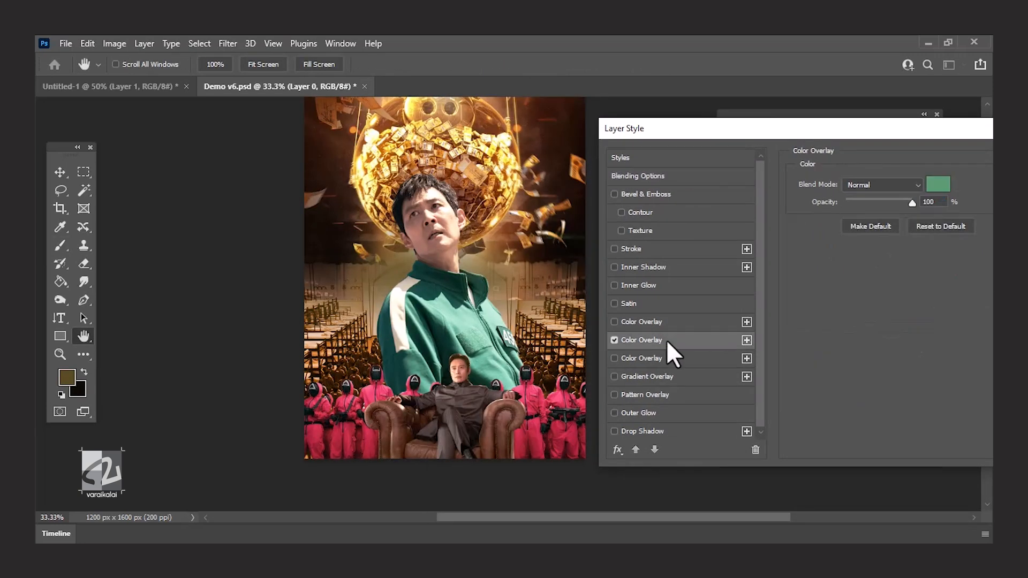
Sample the Color Overlay colour for the background layer from the golden money sphere and apply the layer style.
{"action": "left_click", "coordinate": [937, 186]}
{"action": "left_click", "coordinate": [497, 175]}
{"action": "left_click", "coordinate": [495, 244]}
{"action": "left_click", "coordinate": [510, 264]}
{"action": "left_click", "coordinate": [514, 304]}
{"action": "left_click", "coordinate": [402, 241]}
{"action": "left_click", "coordinate": [338, 217]}
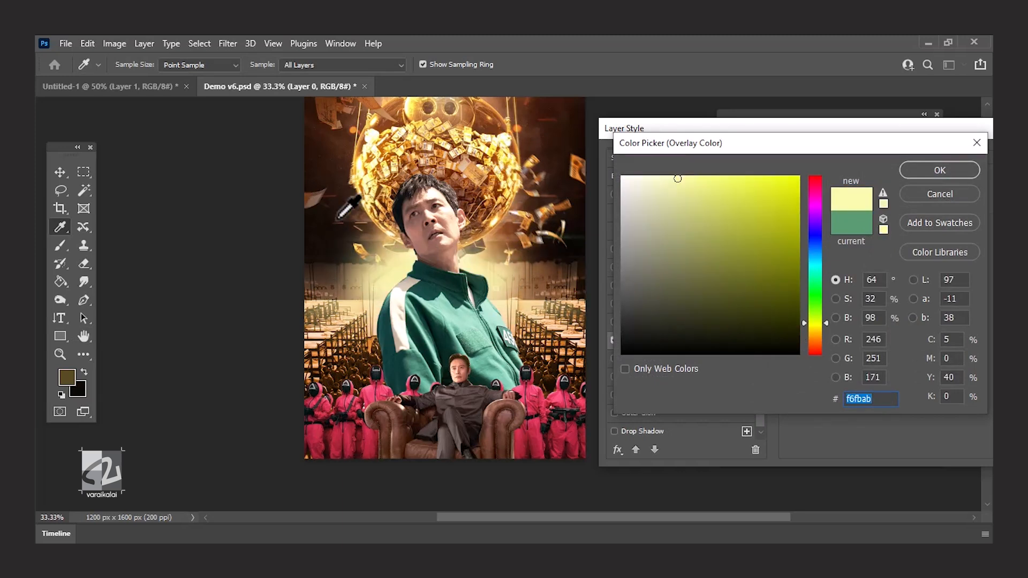
{"action": "left_click", "coordinate": [475, 198]}
{"action": "left_click", "coordinate": [940, 170]}
{"action": "key", "text": "Return"}
Add a Photo Filter adjustment with Warming Filter (85) above the tracksuit man on Layer 2 and increase its density.
{"action": "left_click", "coordinate": [824, 451]}
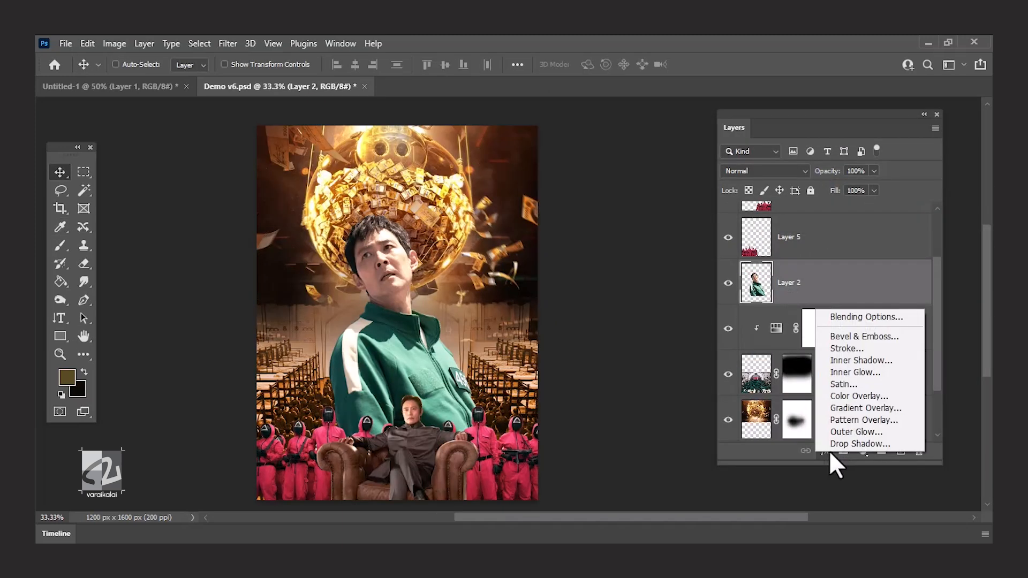
{"action": "left_click", "coordinate": [864, 453]}
{"action": "left_click", "coordinate": [905, 354]}
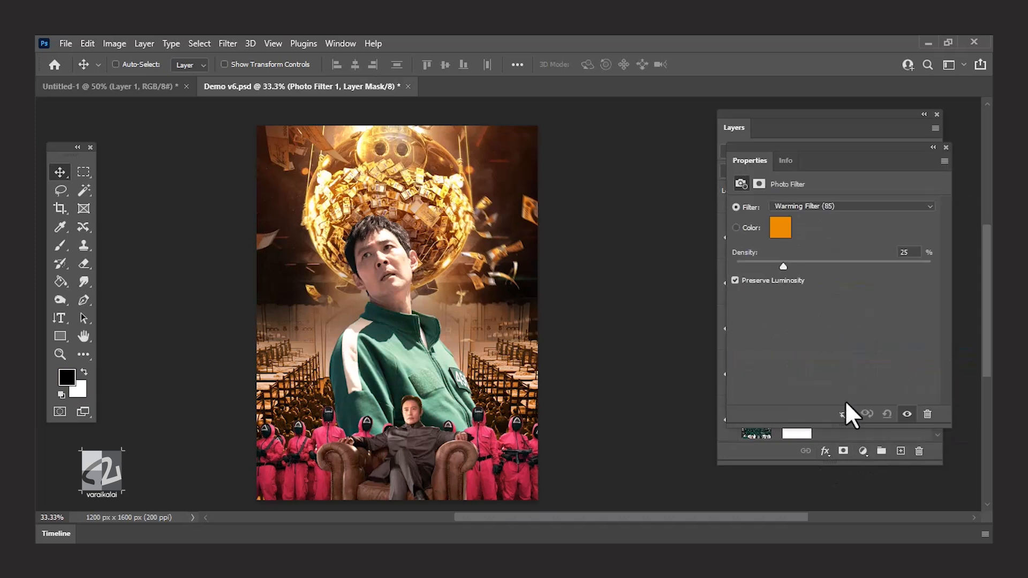
{"action": "left_click_drag", "start_coordinate": [783, 264], "coordinate": [853, 270]}
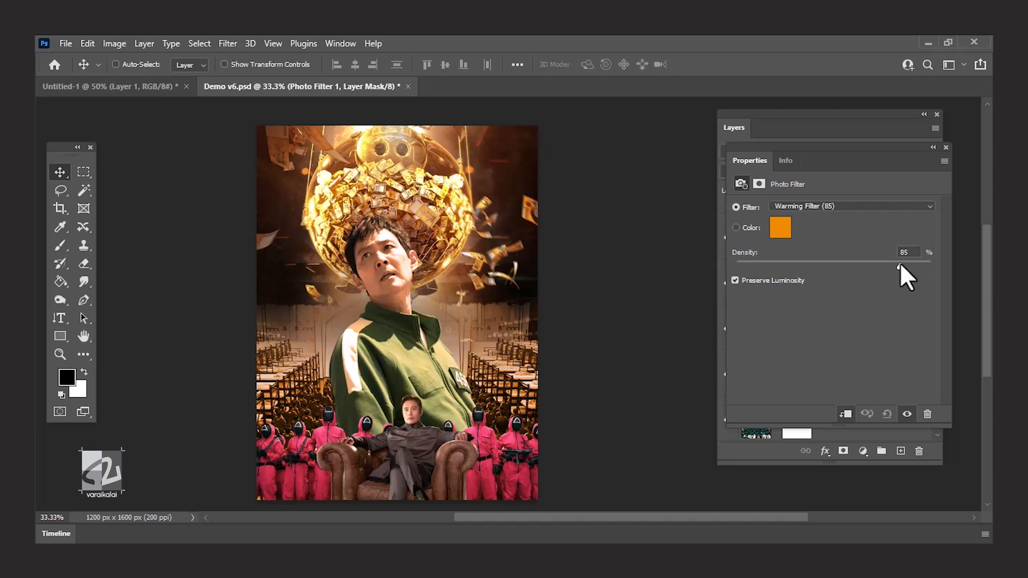
{"action": "left_click", "coordinate": [945, 147]}
Add a bright yellow solid colour fill layer beneath the tracksuit man and set its blend mode to Overlay.
{"action": "left_click", "coordinate": [864, 452]}
{"action": "left_click", "coordinate": [890, 205]}
{"action": "left_click_drag", "start_coordinate": [799, 183], "coordinate": [800, 177]}
{"action": "left_click_drag", "start_coordinate": [818, 333], "coordinate": [821, 326]}
{"action": "left_click", "coordinate": [939, 169]}
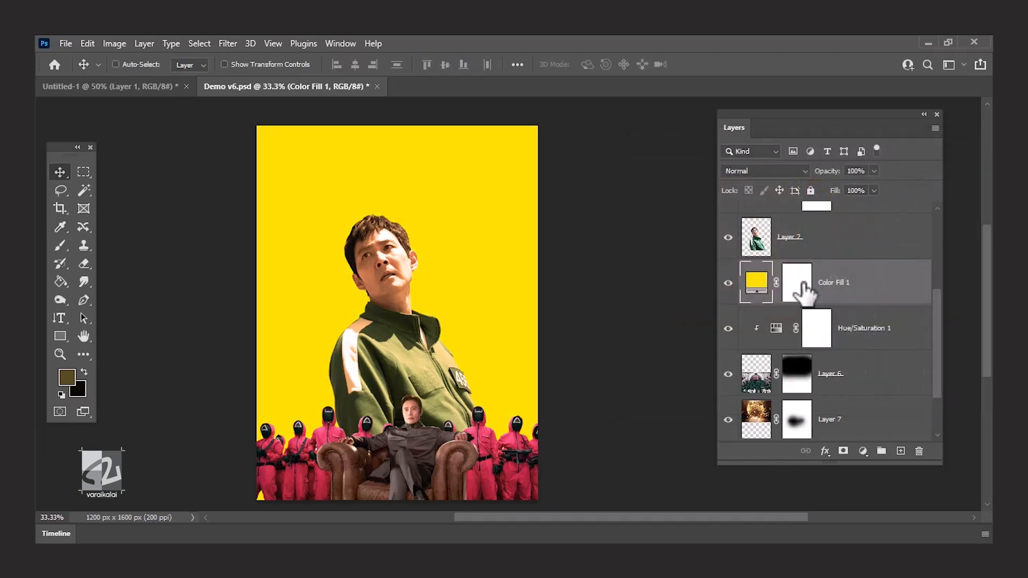
{"action": "left_click", "coordinate": [757, 170]}
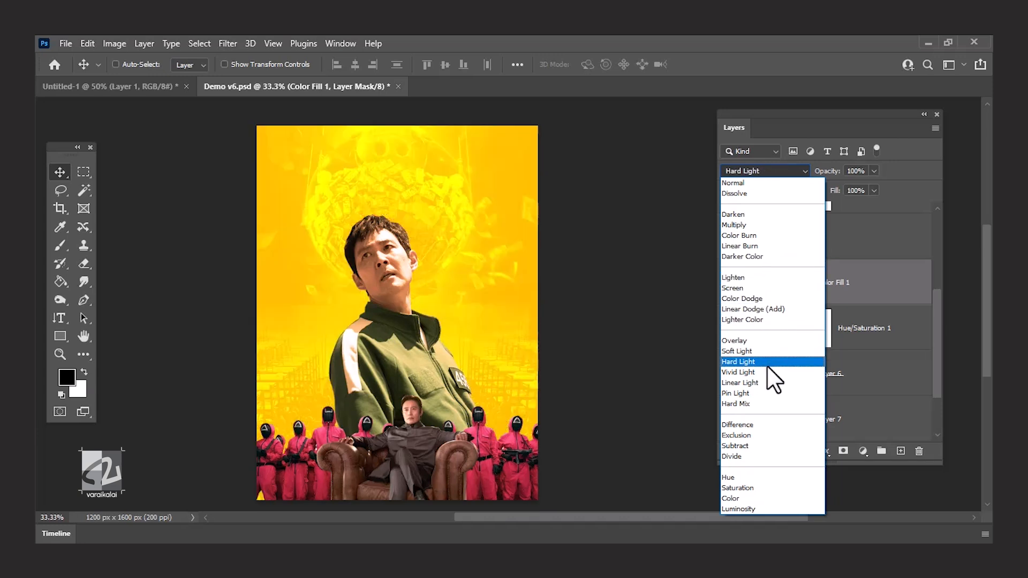
{"action": "left_click", "coordinate": [776, 342]}
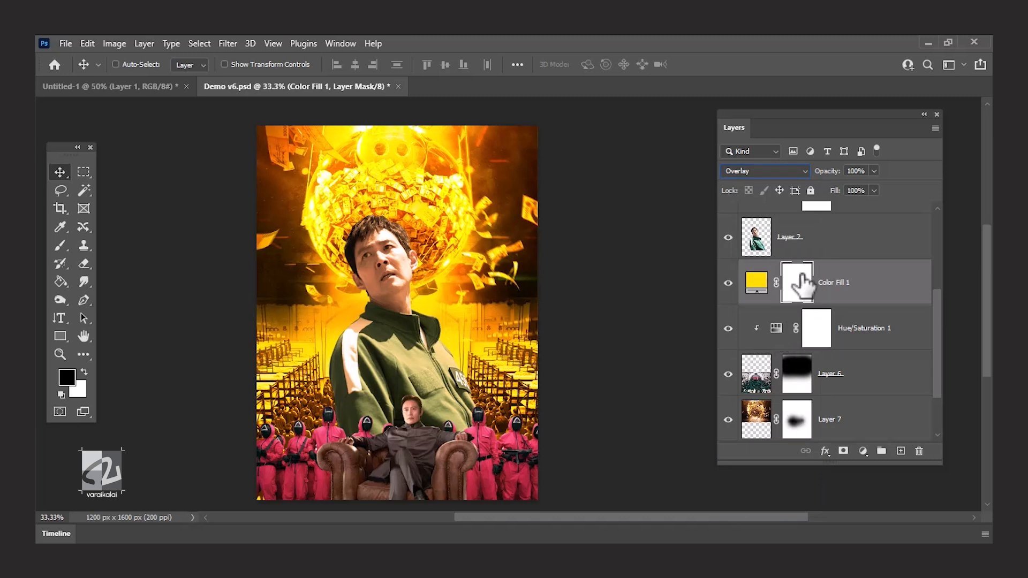
Turn Color Fill 1's mask black and paint white at 27% flow around the tracksuit man and the golden sphere.
{"action": "mouse_move", "coordinate": [396, 303]}
{"action": "left_mouse_down"}
{"action": "mouse_move", "coordinate": [395, 323]}
{"action": "mouse_move", "coordinate": [357, 351]}
{"action": "mouse_move", "coordinate": [410, 278]}
{"action": "mouse_move", "coordinate": [432, 347]}
{"action": "left_mouse_up"}
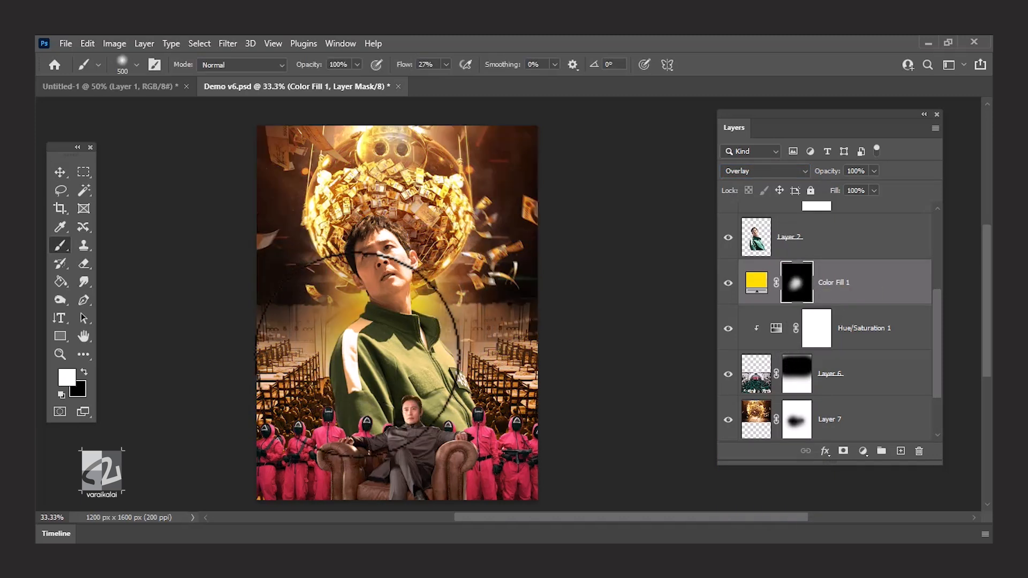
{"action": "key", "text": "ctrl+plus"}
{"action": "key", "text": "bracketleft"}
{"action": "key", "text": "bracketleft"}
{"action": "key", "text": "bracketleft"}
{"action": "key", "text": "bracketleft"}
{"action": "key", "text": "bracketleft"}
{"action": "key", "text": "bracketleft"}
{"action": "key", "text": "bracketleft"}
{"action": "key", "text": "bracketleft"}
{"action": "key", "text": "bracketleft"}
{"action": "left_click_drag", "start_coordinate": [281, 272], "coordinate": [268, 262]}
{"action": "mouse_move", "coordinate": [403, 258]}
{"action": "left_mouse_down"}
{"action": "mouse_move", "coordinate": [433, 214]}
{"action": "mouse_move", "coordinate": [401, 246]}
{"action": "left_mouse_up"}
{"action": "left_click_drag", "start_coordinate": [252, 243], "coordinate": [217, 180]}
{"action": "left_click_drag", "start_coordinate": [402, 243], "coordinate": [456, 189]}
{"action": "left_click_drag", "start_coordinate": [321, 225], "coordinate": [339, 264]}
Enlarge the soft brush to 500 px and paint white on Color Fill 1's mask along both sides of the poster.
{"action": "key", "text": "bracketright"}
{"action": "key", "text": "bracketright"}
{"action": "key", "text": "bracketright"}
{"action": "key", "text": "bracketright"}
{"action": "key", "text": "bracketright"}
{"action": "key", "text": "bracketright"}
{"action": "key", "text": "bracketright"}
{"action": "key", "text": "bracketright"}
{"action": "key", "text": "bracketright"}
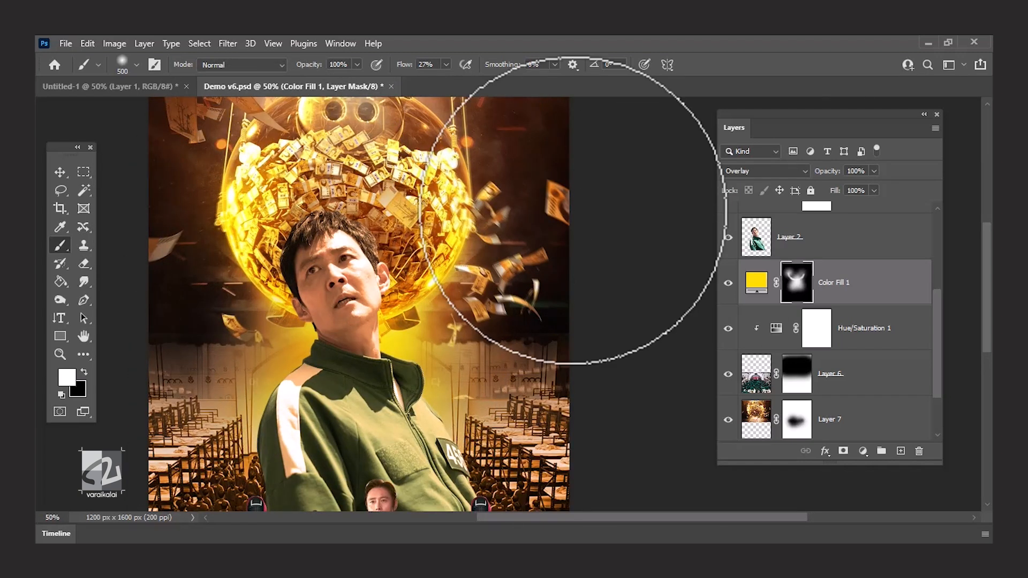
{"action": "scroll", "coordinate": [573, 206], "scroll_direction": "down", "scroll_amount": 2}
{"action": "left_click", "coordinate": [167, 383]}
{"action": "left_click", "coordinate": [581, 295]}
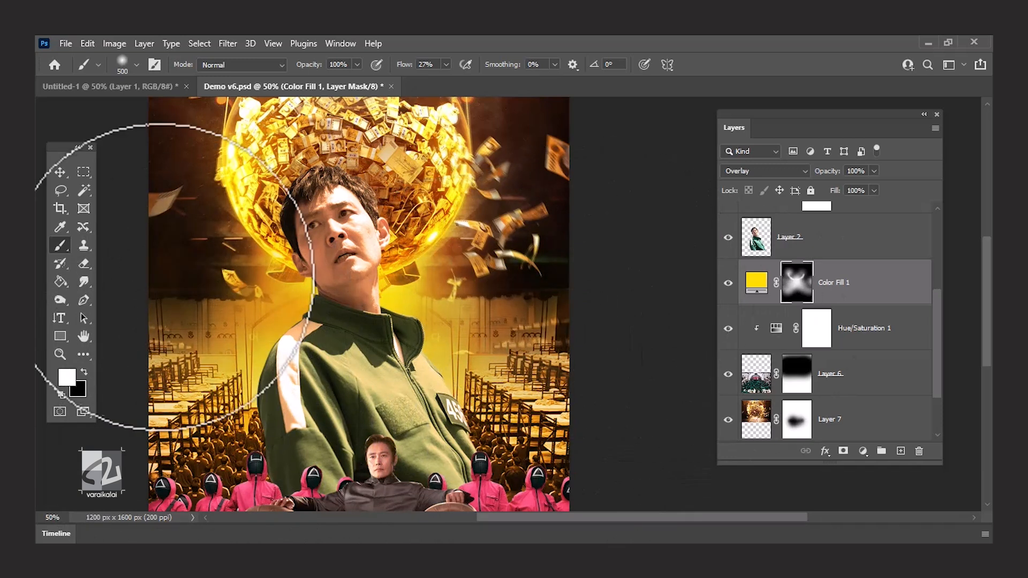
{"action": "left_click", "coordinate": [164, 274]}
{"action": "scroll", "coordinate": [163, 275], "scroll_direction": "up", "scroll_amount": 1}
{"action": "left_click", "coordinate": [542, 228]}
{"action": "left_click", "coordinate": [187, 167]}
Change the fill colour of Color Fill 1 to pale yellow #fff5ae.
{"action": "scroll", "coordinate": [395, 361], "scroll_direction": "up", "scroll_amount": 2}
{"action": "scroll", "coordinate": [396, 361], "scroll_direction": "left", "scroll_amount": 1}
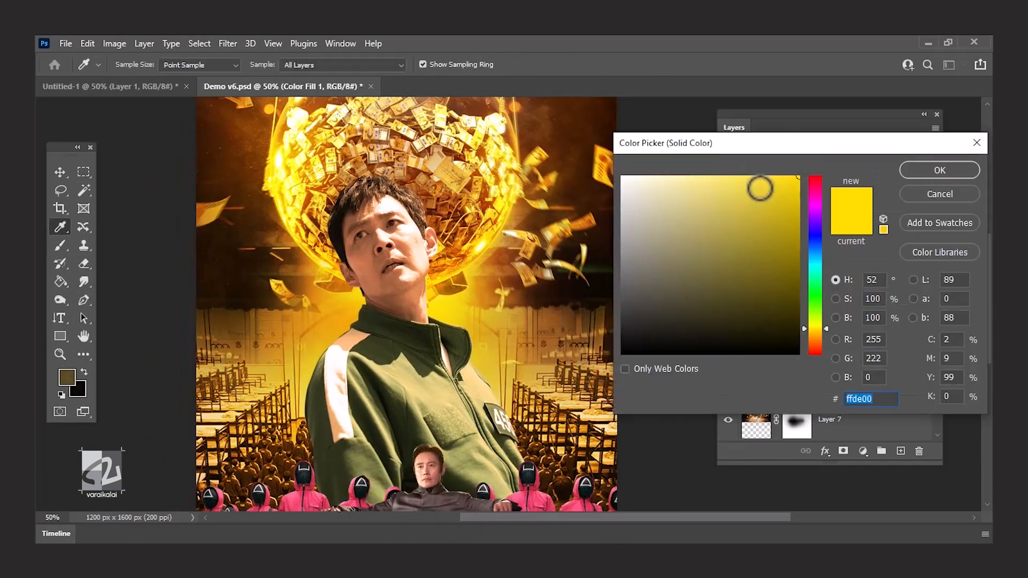
{"action": "left_click", "coordinate": [684, 179]}
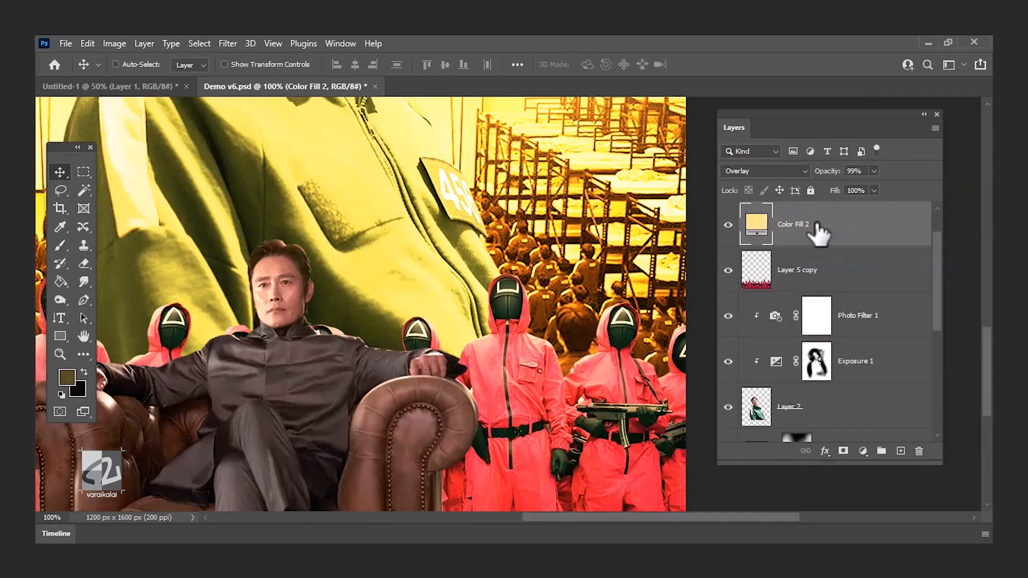
Clip Color Fill 2 to the pink guards on Layer 5 copy, set its opacity to 100% and compare the effect on and off.
{"action": "right_click", "coordinate": [818, 227]}
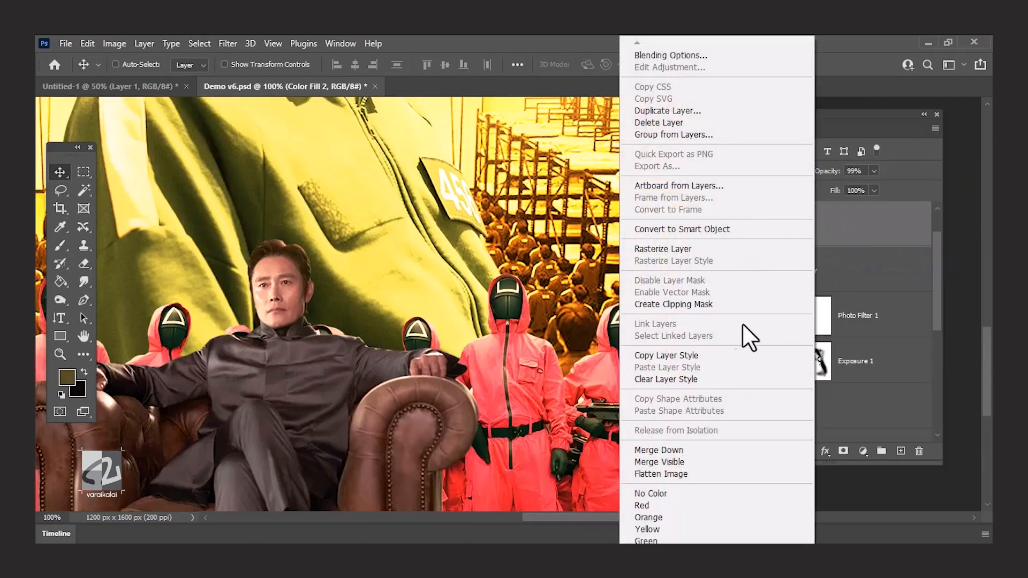
{"action": "left_click", "coordinate": [728, 305]}
{"action": "left_click_drag", "start_coordinate": [439, 289], "coordinate": [620, 276]}
{"action": "left_click_drag", "start_coordinate": [328, 314], "coordinate": [387, 273]}
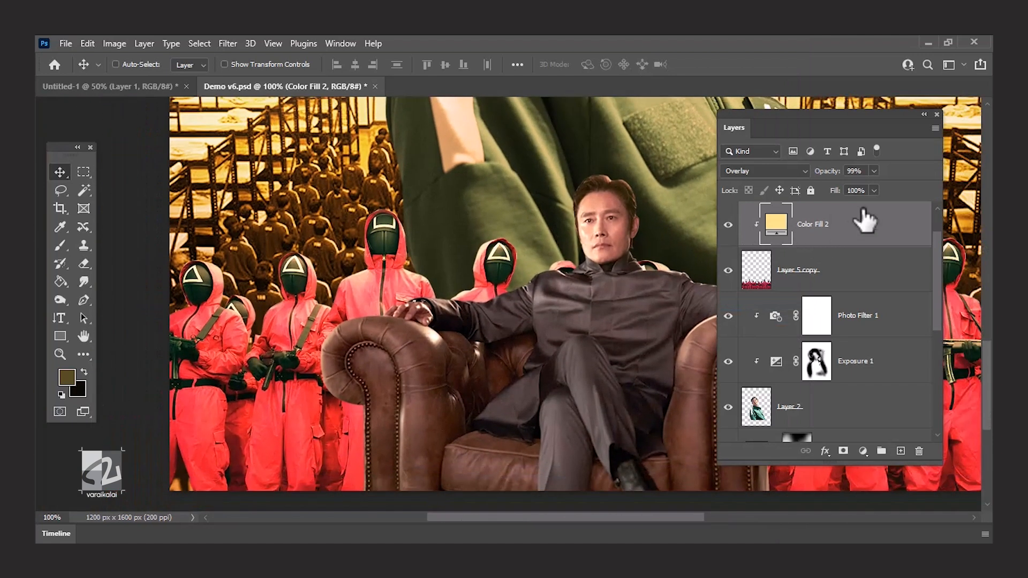
{"action": "left_click_drag", "start_coordinate": [854, 185], "coordinate": [879, 188]}
{"action": "left_click", "coordinate": [728, 225]}
{"action": "left_click", "coordinate": [729, 225]}
{"action": "left_click", "coordinate": [729, 225]}
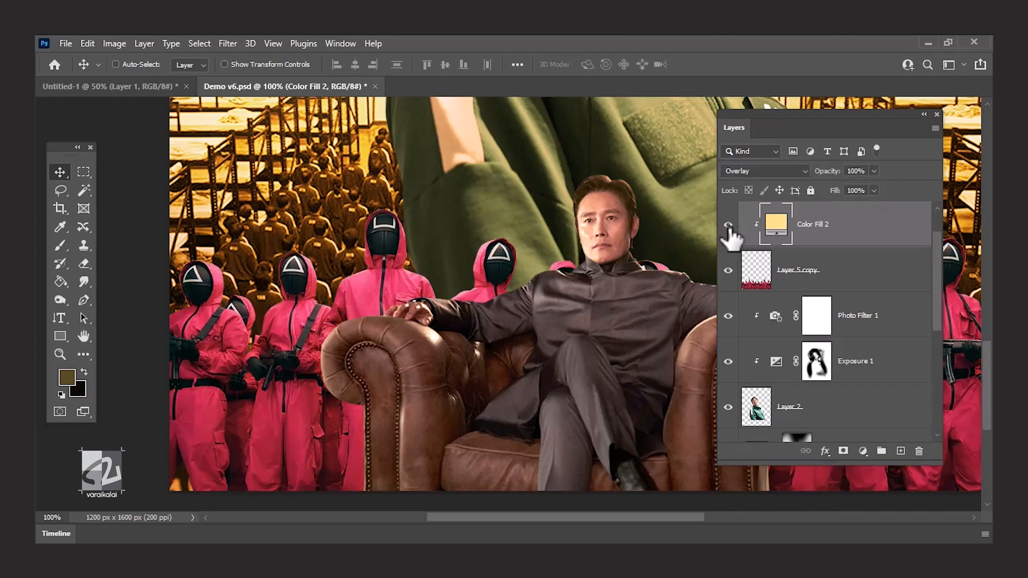
{"action": "left_click", "coordinate": [728, 225]}
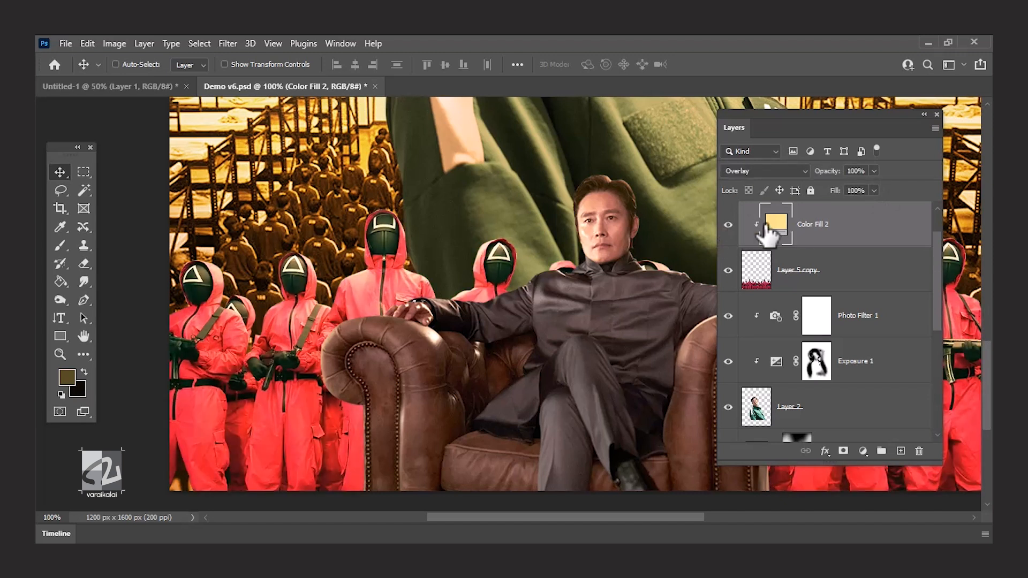
Add a black mask to Color Fill 2 and paint white at 66% flow along the edges of the guards beside the armchair's left.
{"action": "left_click", "coordinate": [845, 451], "text": "alt"}
{"action": "key", "text": "ctrl+plus"}
{"action": "left_click_drag", "start_coordinate": [292, 192], "coordinate": [427, 257]}
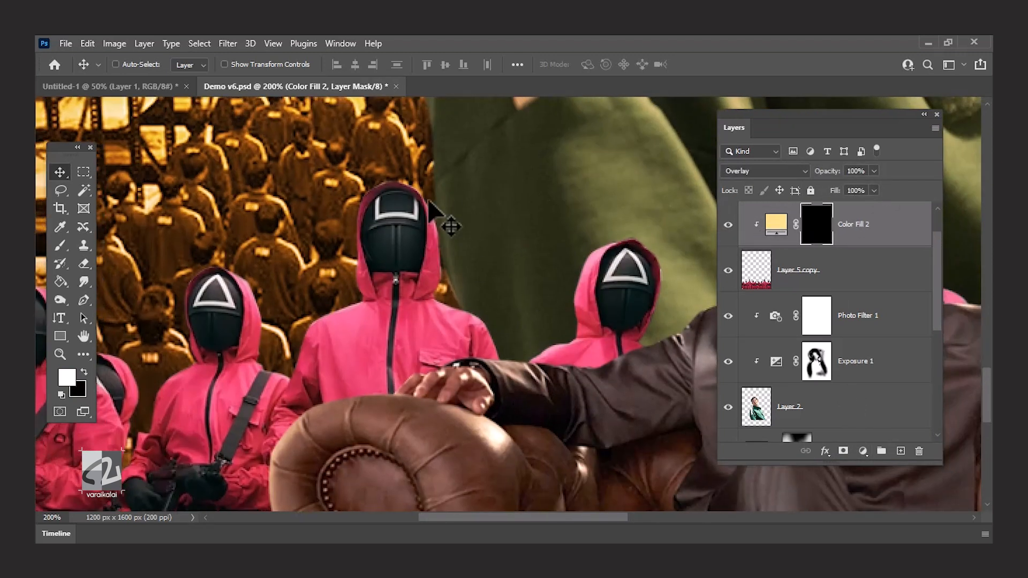
{"action": "key", "text": "b"}
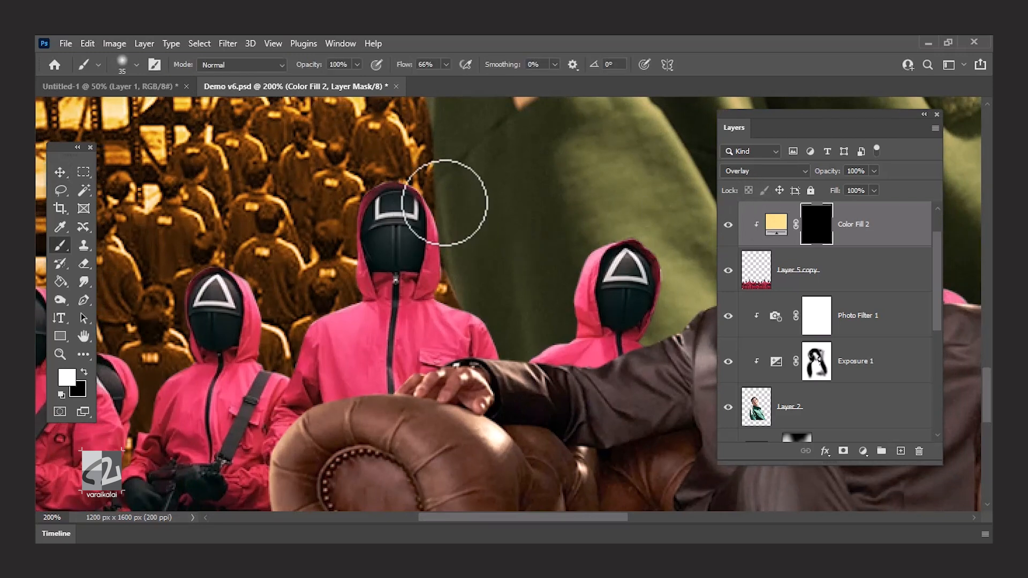
{"action": "left_click_drag", "start_coordinate": [279, 239], "coordinate": [420, 306]}
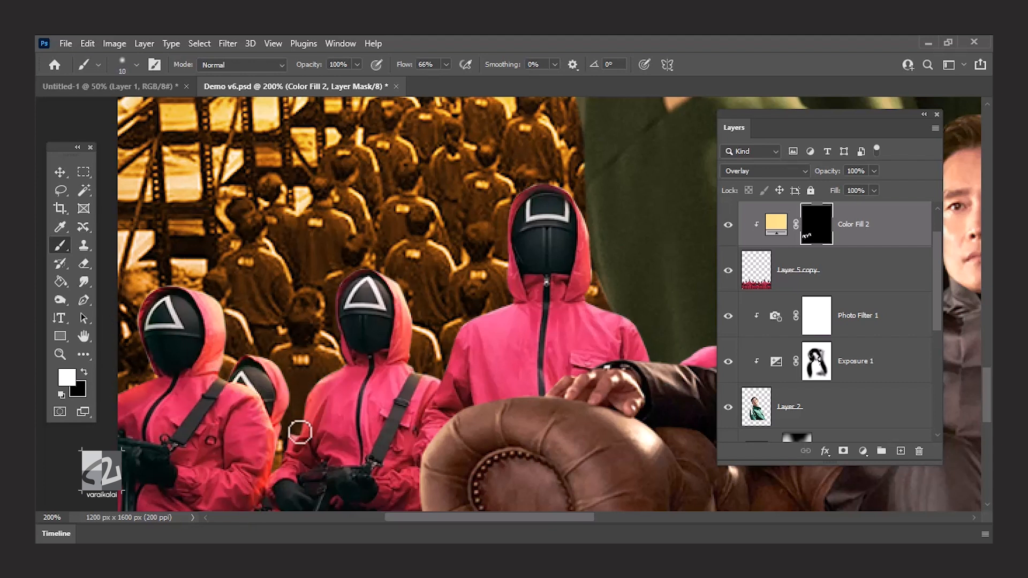
{"action": "left_click_drag", "start_coordinate": [441, 378], "coordinate": [468, 325]}
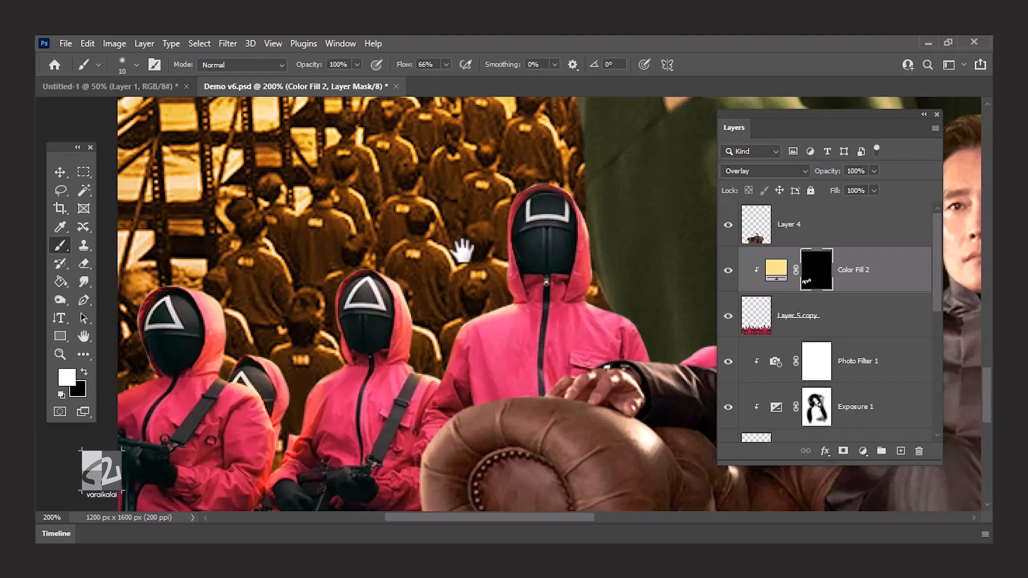
Hide Layer 4 and paint white rim light on Color Fill 2's mask around the remaining guards with a 15 px brush.
{"action": "left_click_drag", "start_coordinate": [482, 259], "coordinate": [323, 248]}
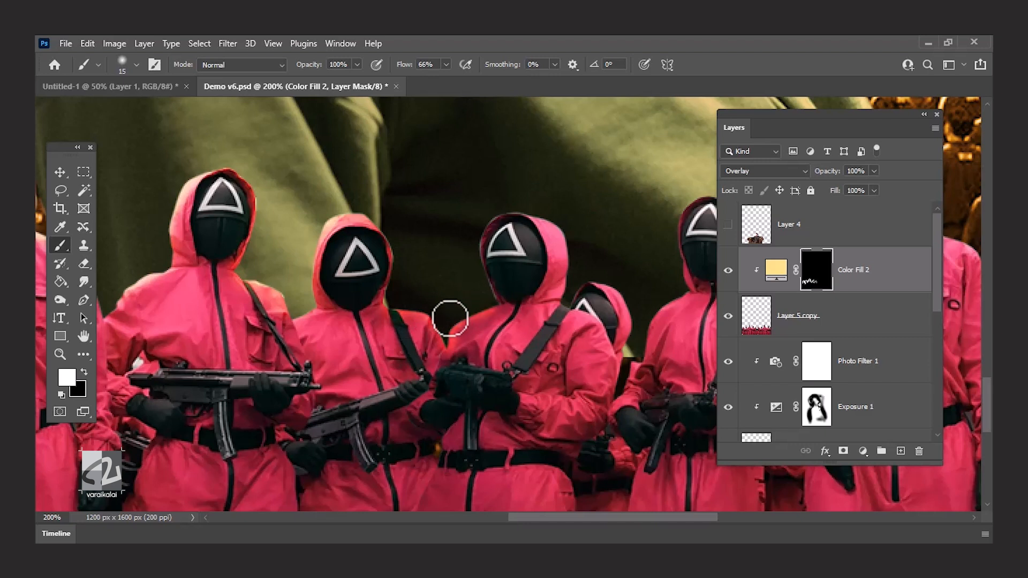
{"action": "left_click_drag", "start_coordinate": [627, 354], "coordinate": [387, 351]}
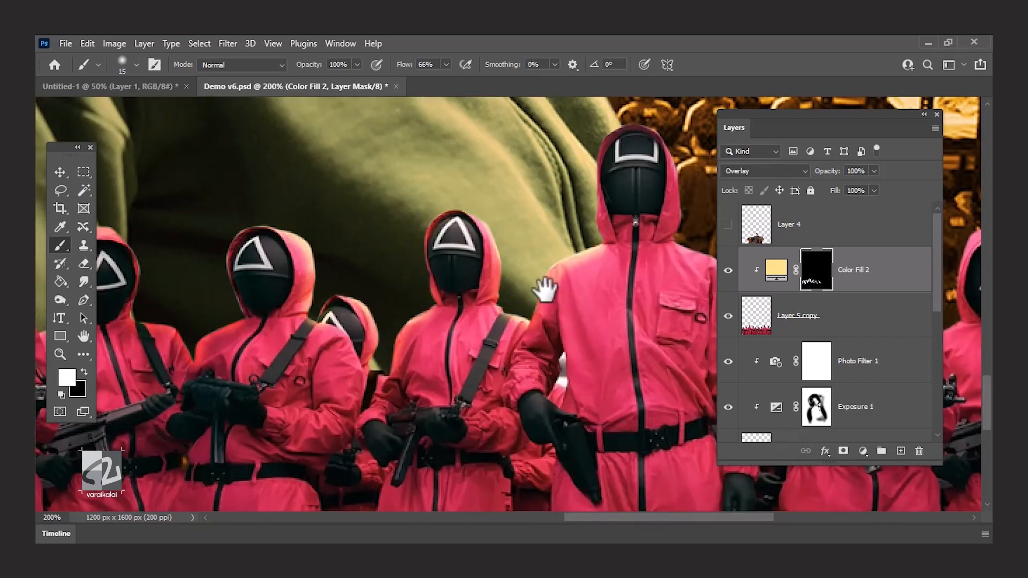
{"action": "left_click_drag", "start_coordinate": [545, 289], "coordinate": [456, 260]}
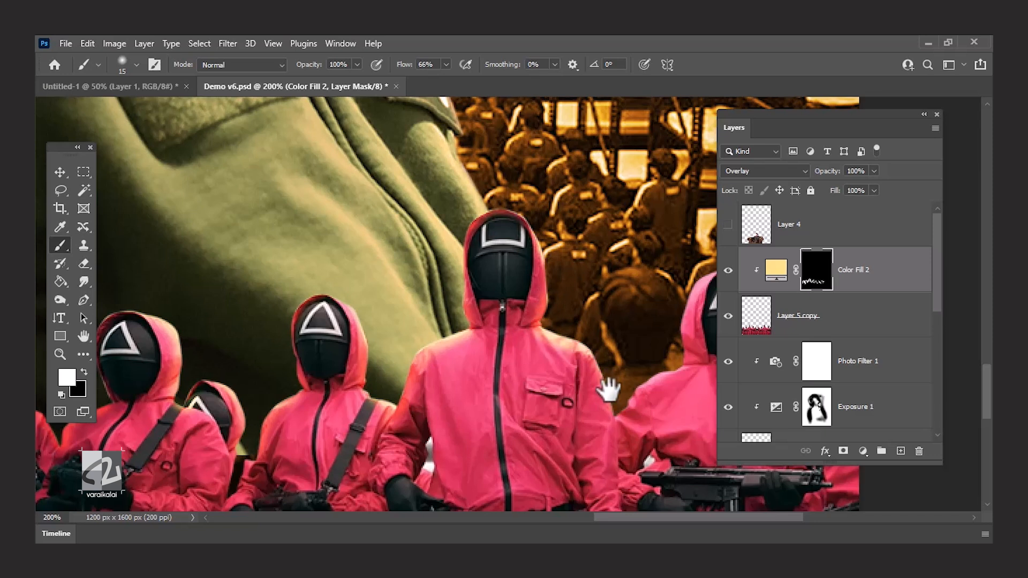
{"action": "left_click_drag", "start_coordinate": [609, 390], "coordinate": [406, 417]}
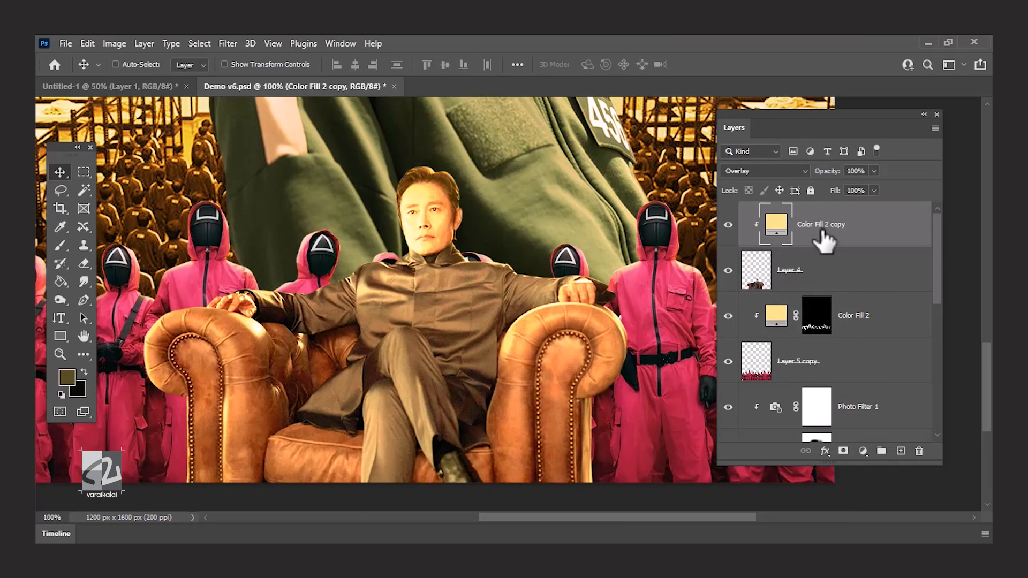
Add a black mask to Color Fill 2 copy and paint white at 66% flow along the seated man's head and shoulders.
{"action": "left_click", "coordinate": [844, 452], "text": "alt"}
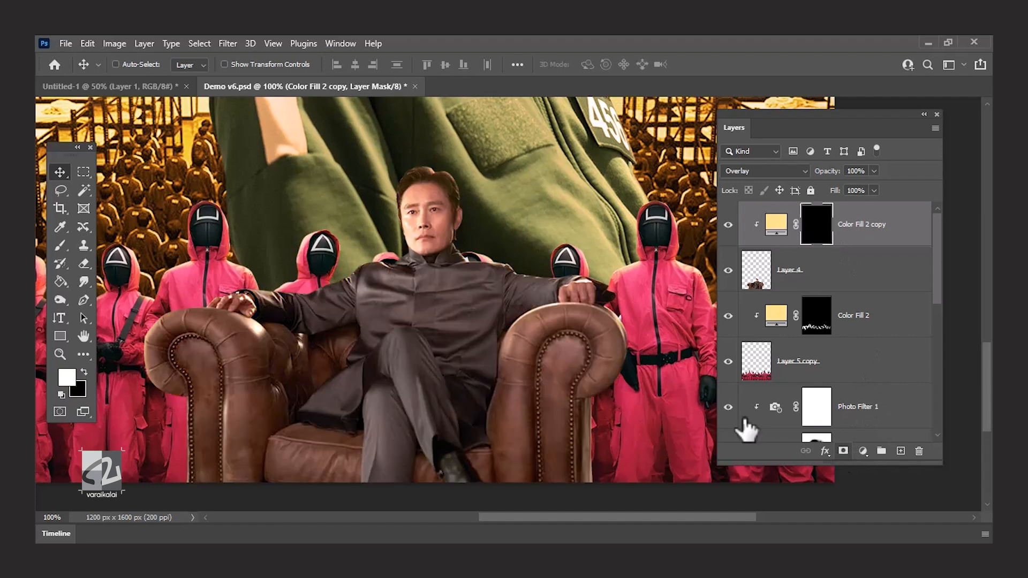
{"action": "key", "text": "ctrl+equal"}
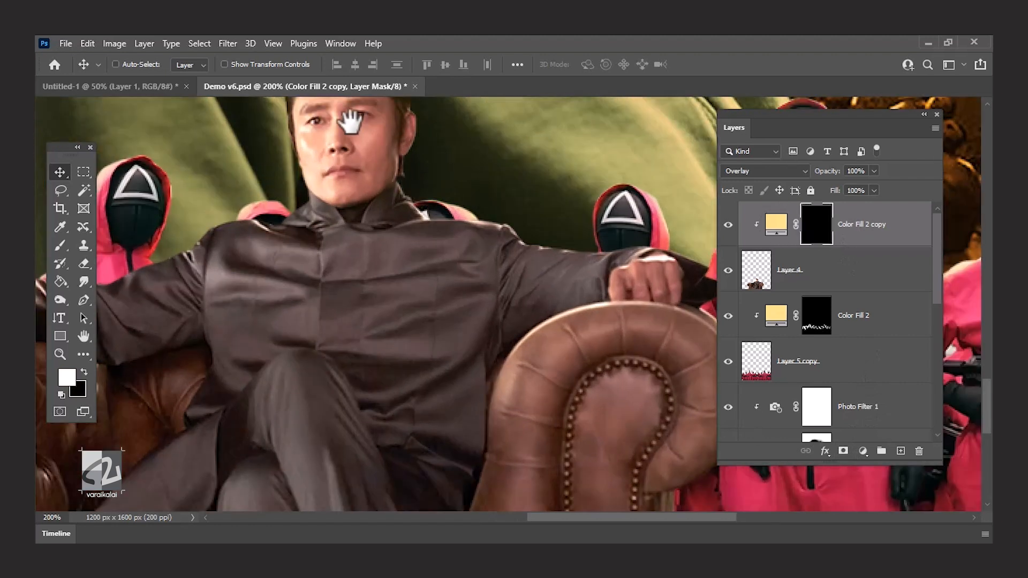
{"action": "left_click_drag", "start_coordinate": [349, 115], "coordinate": [421, 217]}
{"action": "left_click_drag", "start_coordinate": [421, 159], "coordinate": [516, 296]}
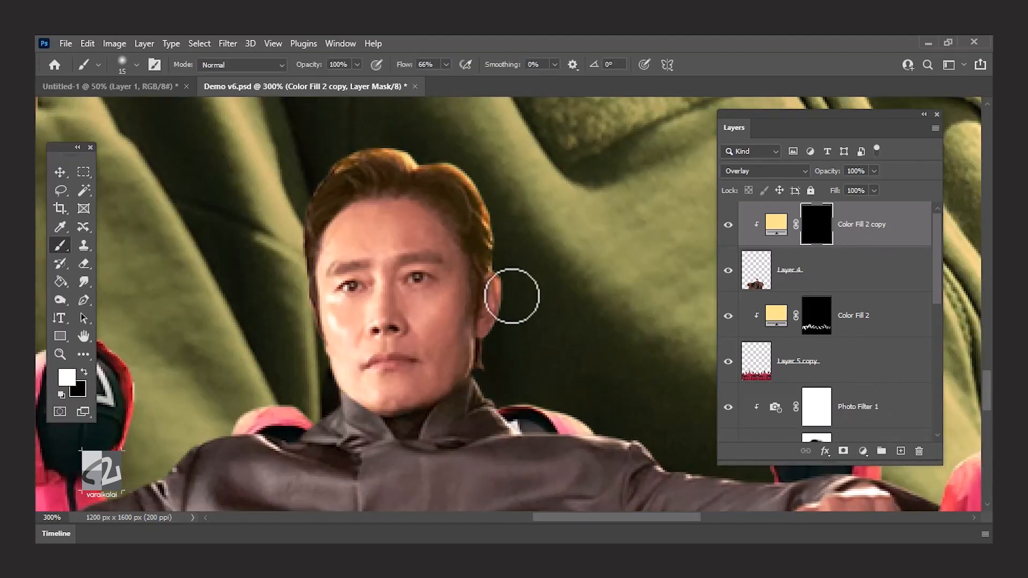
{"action": "mouse_move", "coordinate": [401, 136]}
{"action": "left_mouse_down"}
{"action": "mouse_move", "coordinate": [321, 367]}
{"action": "mouse_move", "coordinate": [477, 255]}
{"action": "left_mouse_up"}
{"action": "mouse_move", "coordinate": [475, 281]}
{"action": "left_mouse_down"}
{"action": "mouse_move", "coordinate": [384, 338]}
{"action": "mouse_move", "coordinate": [518, 223]}
{"action": "left_mouse_up"}
{"action": "mouse_move", "coordinate": [518, 223]}
{"action": "left_mouse_down"}
{"action": "mouse_move", "coordinate": [329, 302]}
{"action": "mouse_move", "coordinate": [151, 300]}
{"action": "left_mouse_up"}
{"action": "left_click_drag", "start_coordinate": [151, 300], "coordinate": [364, 289]}
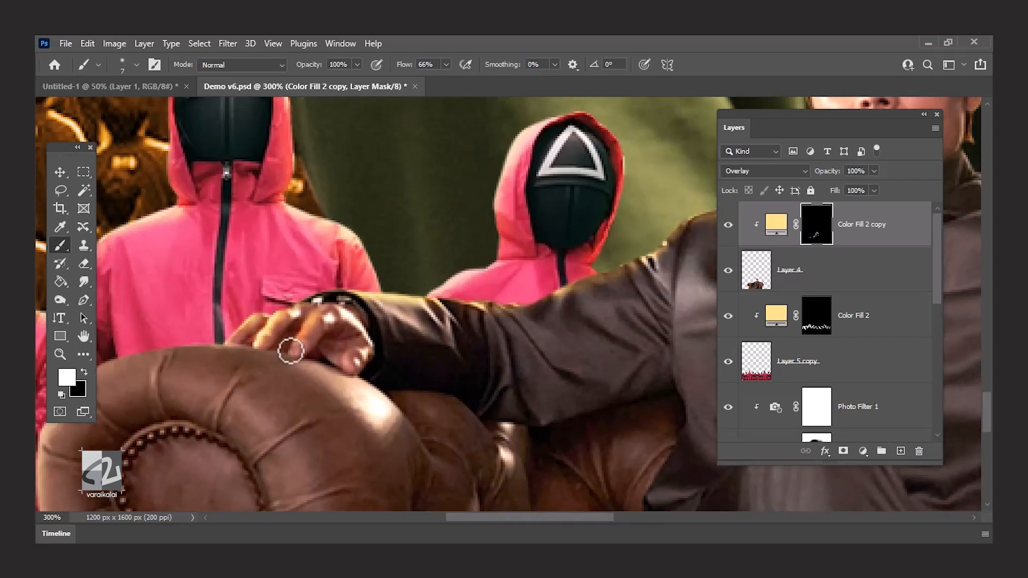
Paint white on Color Fill 2 copy's mask along the seated man's sleeves and the armrests, enlarging the brush to 20 px.
{"action": "left_click_drag", "start_coordinate": [290, 351], "coordinate": [501, 271]}
{"action": "key", "text": "bracketright"}
{"action": "key", "text": "bracketright"}
{"action": "key", "text": "bracketright"}
{"action": "key", "text": "bracketright"}
{"action": "key", "text": "bracketright"}
{"action": "left_click_drag", "start_coordinate": [306, 273], "coordinate": [231, 386]}
{"action": "mouse_move", "coordinate": [696, 267]}
{"action": "left_mouse_down"}
{"action": "mouse_move", "coordinate": [355, 282]}
{"action": "mouse_move", "coordinate": [361, 372]}
{"action": "left_mouse_up"}
{"action": "left_click_drag", "start_coordinate": [225, 295], "coordinate": [562, 338]}
{"action": "left_click_drag", "start_coordinate": [666, 429], "coordinate": [392, 227]}
{"action": "left_click_drag", "start_coordinate": [332, 231], "coordinate": [412, 364]}
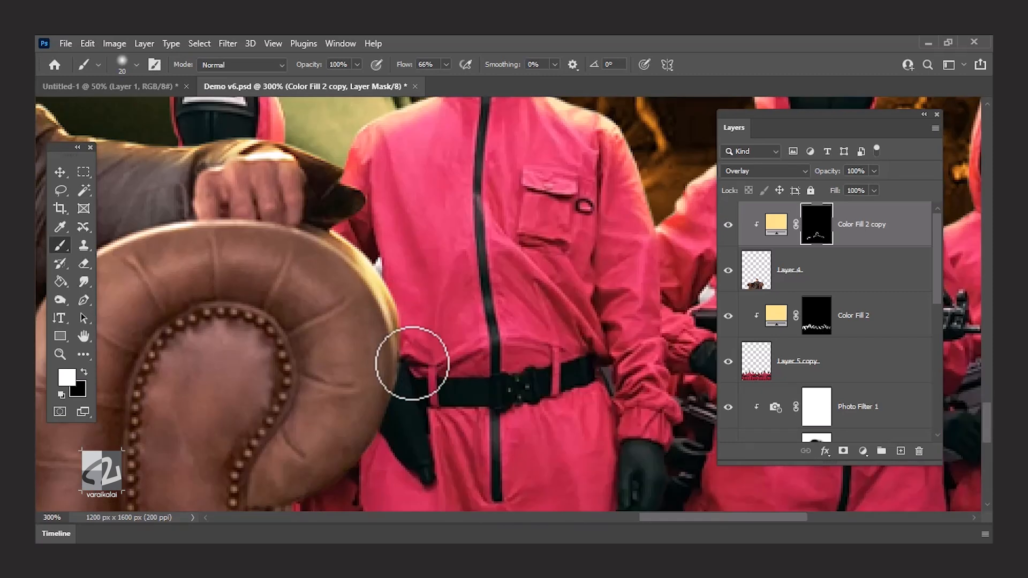
Paint finer highlights on Color Fill 2 copy's mask over the hand and armrest, then broader ones with a 30 px brush.
{"action": "key", "text": "bracketleft"}
{"action": "key", "text": "bracketleft"}
{"action": "key", "text": "bracketleft"}
{"action": "key", "text": "bracketleft"}
{"action": "left_click_drag", "start_coordinate": [140, 229], "coordinate": [268, 205]}
{"action": "left_click_drag", "start_coordinate": [197, 256], "coordinate": [498, 262]}
{"action": "left_click_drag", "start_coordinate": [278, 291], "coordinate": [670, 279]}
{"action": "key", "text": "bracketright"}
{"action": "key", "text": "bracketright"}
{"action": "key", "text": "bracketright"}
{"action": "key", "text": "bracketright"}
{"action": "key", "text": "bracketright"}
{"action": "left_click_drag", "start_coordinate": [445, 244], "coordinate": [466, 255]}
{"action": "key", "text": "ctrl+minus"}
{"action": "left_click_drag", "start_coordinate": [643, 257], "coordinate": [352, 238]}
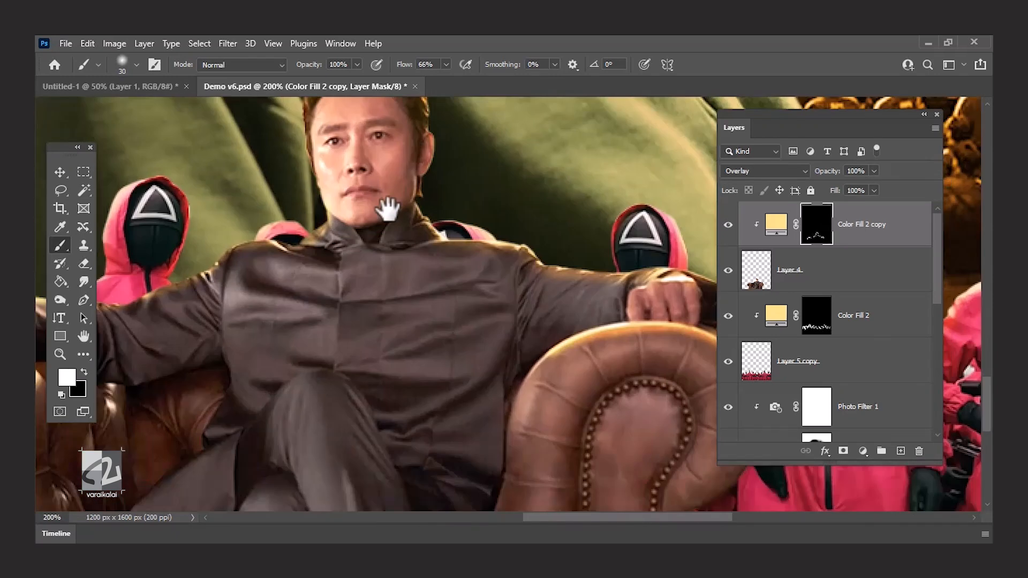
Lower the brush flow and paint softer golden light on Color Fill 2 copy's mask over the seated man.
{"action": "left_click_drag", "start_coordinate": [438, 187], "coordinate": [427, 260]}
{"action": "key", "text": "x"}
{"action": "key", "text": "x"}
{"action": "left_click_drag", "start_coordinate": [307, 176], "coordinate": [296, 288]}
{"action": "left_click", "coordinate": [446, 64]}
{"action": "left_click_drag", "start_coordinate": [449, 81], "coordinate": [419, 81]}
{"action": "mouse_move", "coordinate": [386, 163]}
{"action": "left_mouse_down"}
{"action": "mouse_move", "coordinate": [417, 243]}
{"action": "mouse_move", "coordinate": [608, 342]}
{"action": "left_mouse_up"}
{"action": "left_click", "coordinate": [446, 64]}
{"action": "left_click_drag", "start_coordinate": [420, 81], "coordinate": [412, 81]}
{"action": "left_click_drag", "start_coordinate": [187, 356], "coordinate": [324, 324]}
{"action": "left_click_drag", "start_coordinate": [167, 332], "coordinate": [447, 202]}
Reduce the brush flow to 9% and add faint highlights to the seated man and armchair on Color Fill 2 copy's mask.
{"action": "left_click", "coordinate": [447, 65]}
{"action": "left_click_drag", "start_coordinate": [412, 81], "coordinate": [410, 81]}
{"action": "left_click_drag", "start_coordinate": [216, 357], "coordinate": [267, 417]}
{"action": "left_click_drag", "start_coordinate": [691, 375], "coordinate": [300, 327]}
{"action": "mouse_move", "coordinate": [713, 424]}
{"action": "left_mouse_down"}
{"action": "mouse_move", "coordinate": [556, 369]}
{"action": "mouse_move", "coordinate": [555, 482]}
{"action": "left_mouse_up"}
{"action": "left_click_drag", "start_coordinate": [627, 253], "coordinate": [423, 179]}
{"action": "left_click_drag", "start_coordinate": [375, 234], "coordinate": [578, 327]}
{"action": "key", "text": "ctrl+minus"}
{"action": "left_click_drag", "start_coordinate": [566, 177], "coordinate": [474, 175]}
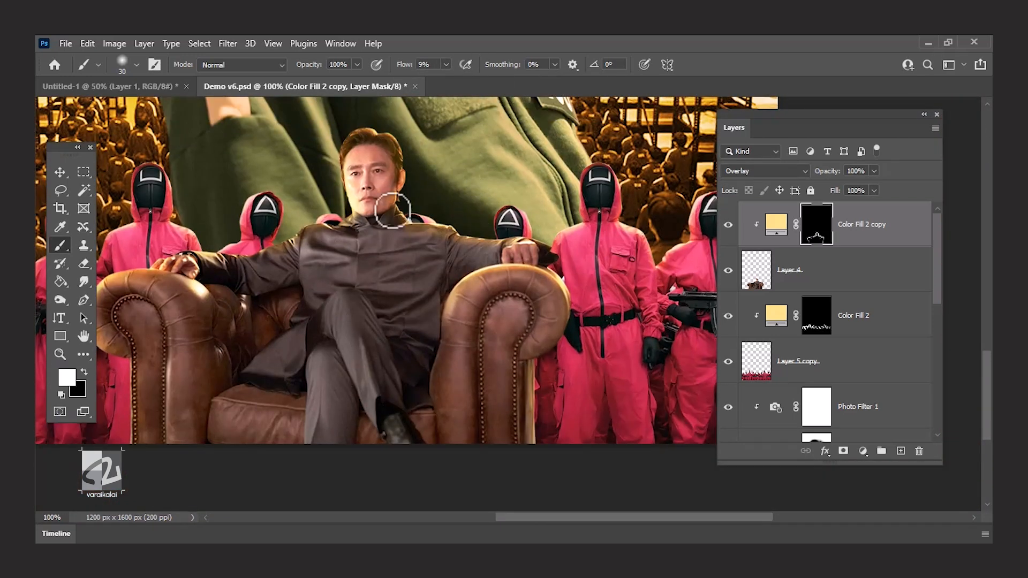
Save the document and check the effect of Color Fill 2 on the guards at 50% zoom.
{"action": "key", "text": "ctrl+s"}
{"action": "key", "text": "v"}
{"action": "key", "text": "ctrl+minus"}
{"action": "left_click_drag", "start_coordinate": [459, 269], "coordinate": [427, 249]}
{"action": "left_click", "coordinate": [729, 316]}
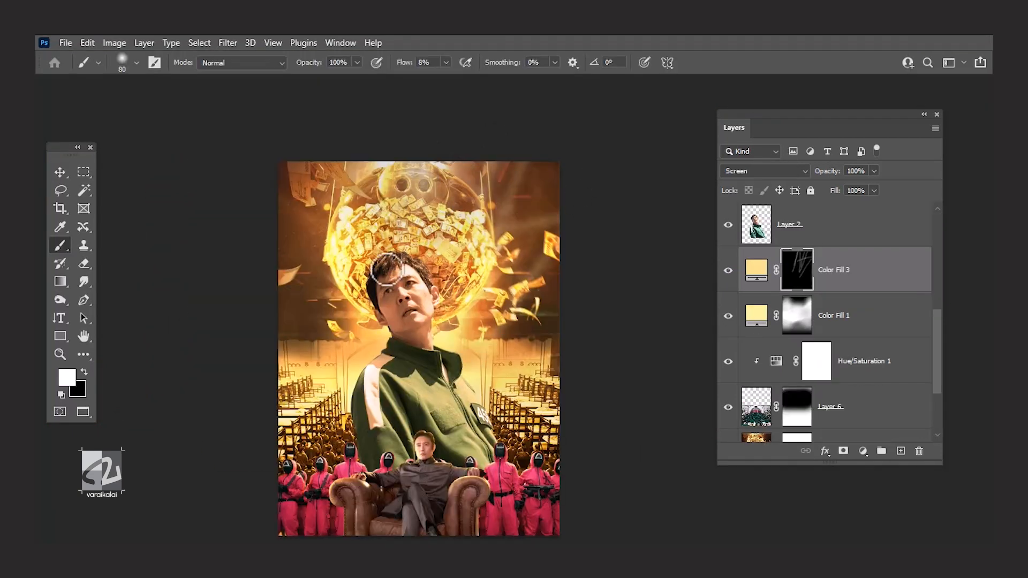
Paint diagonal light rays falling from the poster's upper-right corner on Color Fill 3's mask with a larger soft brush.
{"action": "key", "text": "bracketright"}
{"action": "key", "text": "bracketright"}
{"action": "key", "text": "bracketright"}
{"action": "key", "text": "bracketright"}
{"action": "key", "text": "bracketright"}
{"action": "mouse_move", "coordinate": [528, 154]}
{"action": "left_mouse_down"}
{"action": "mouse_move", "coordinate": [490, 214]}
{"action": "mouse_move", "coordinate": [486, 278]}
{"action": "left_mouse_up"}
{"action": "left_click_drag", "start_coordinate": [545, 169], "coordinate": [487, 298]}
{"action": "left_click_drag", "start_coordinate": [587, 274], "coordinate": [493, 311]}
{"action": "left_click_drag", "start_coordinate": [611, 285], "coordinate": [455, 354]}
{"action": "left_click_drag", "start_coordinate": [550, 197], "coordinate": [419, 313]}
{"action": "left_click_drag", "start_coordinate": [579, 117], "coordinate": [516, 344]}
{"action": "mouse_move", "coordinate": [482, 128]}
{"action": "left_mouse_down"}
{"action": "mouse_move", "coordinate": [402, 296]}
{"action": "mouse_move", "coordinate": [421, 288]}
{"action": "left_mouse_up"}
{"action": "left_click_drag", "start_coordinate": [623, 305], "coordinate": [523, 331]}
Raise the brush flow and strengthen the glow in the upper-right corner on Color Fill 3's mask with a bigger brush.
{"action": "left_click", "coordinate": [447, 63]}
{"action": "left_click", "coordinate": [473, 81]}
{"action": "left_click_drag", "start_coordinate": [569, 170], "coordinate": [523, 225]}
{"action": "key", "text": "bracketright"}
{"action": "key", "text": "bracketright"}
{"action": "key", "text": "bracketright"}
{"action": "key", "text": "bracketright"}
{"action": "key", "text": "bracketright"}
{"action": "key", "text": "bracketright"}
{"action": "key", "text": "bracketright"}
{"action": "left_click", "coordinate": [536, 196]}
Paint black with a 250 px brush at 13% flow on Color Fill 3's mask to separate the light rays.
{"action": "key", "text": "x"}
{"action": "key", "text": "bracketleft"}
{"action": "key", "text": "bracketleft"}
{"action": "key", "text": "bracketleft"}
{"action": "key", "text": "bracketleft"}
{"action": "key", "text": "bracketleft"}
{"action": "left_click", "coordinate": [446, 63]}
{"action": "left_click", "coordinate": [432, 82]}
{"action": "left_click_drag", "start_coordinate": [514, 134], "coordinate": [423, 354]}
{"action": "left_click_drag", "start_coordinate": [554, 276], "coordinate": [427, 377]}
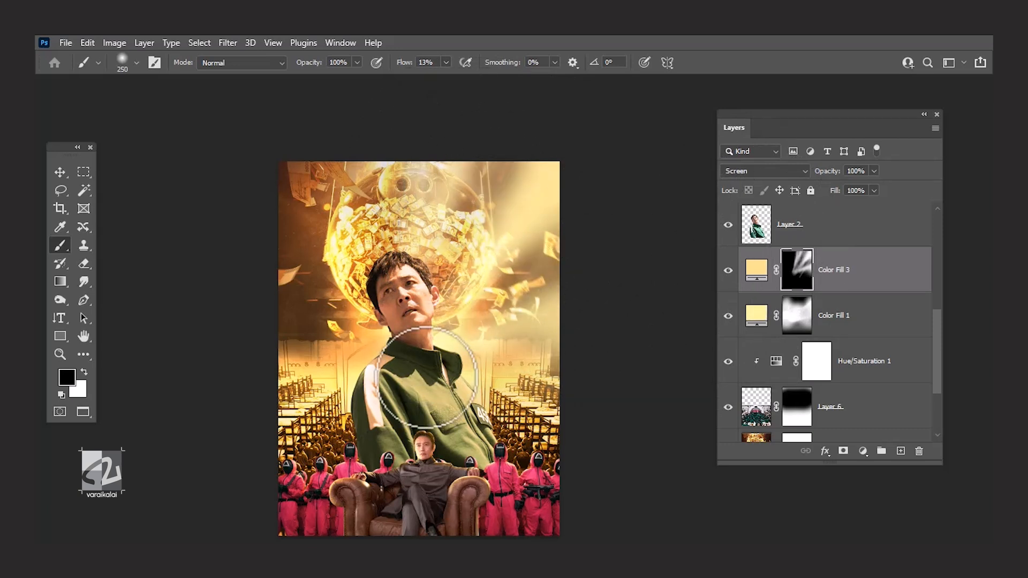
Set Color Fill 3's blend mode to Lighter Color and its opacity to 78%.
{"action": "left_click", "coordinate": [765, 170]}
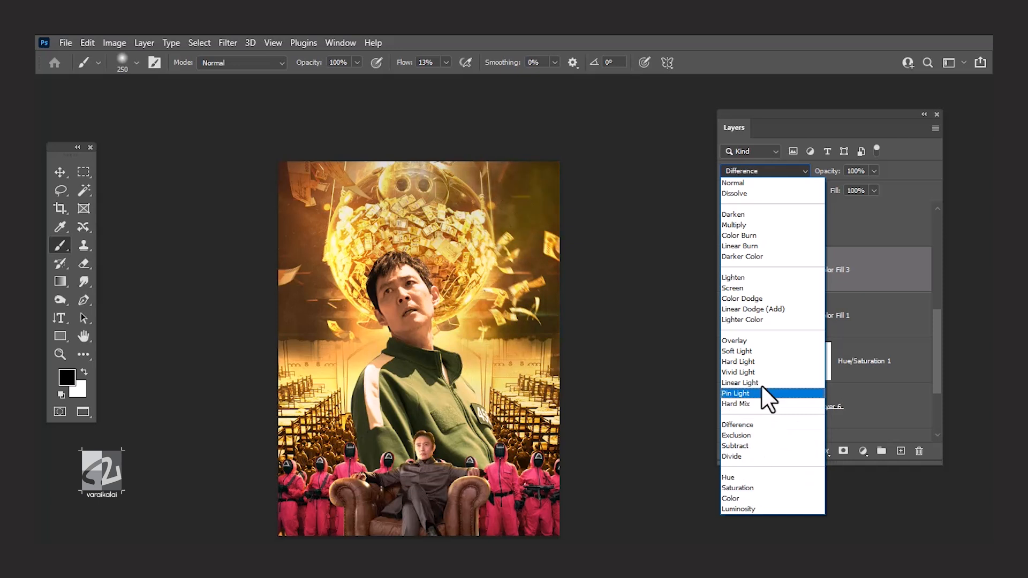
{"action": "left_click", "coordinate": [776, 320]}
{"action": "left_click_drag", "start_coordinate": [873, 168], "coordinate": [861, 187]}
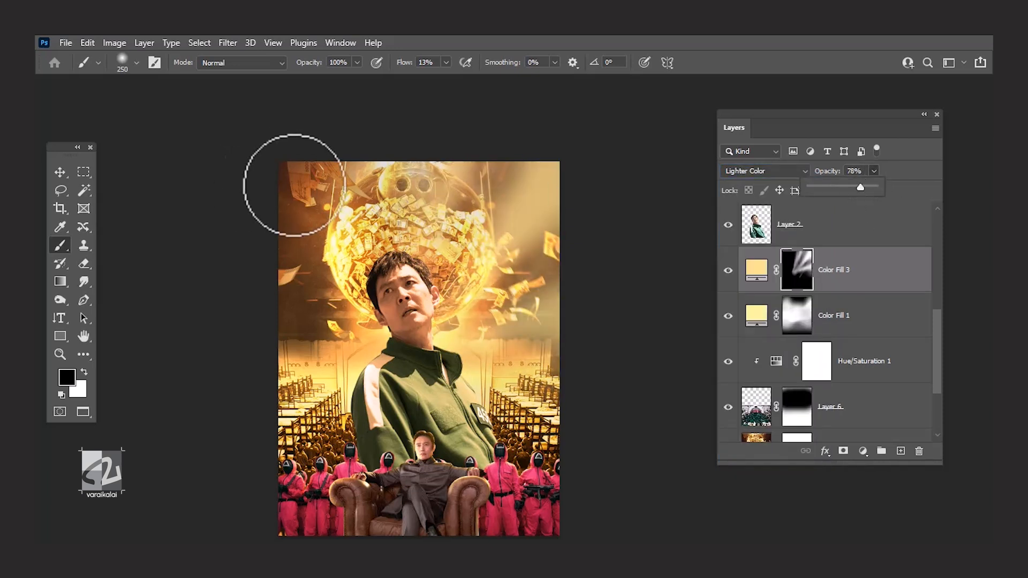
{"action": "left_click", "coordinate": [63, 173]}
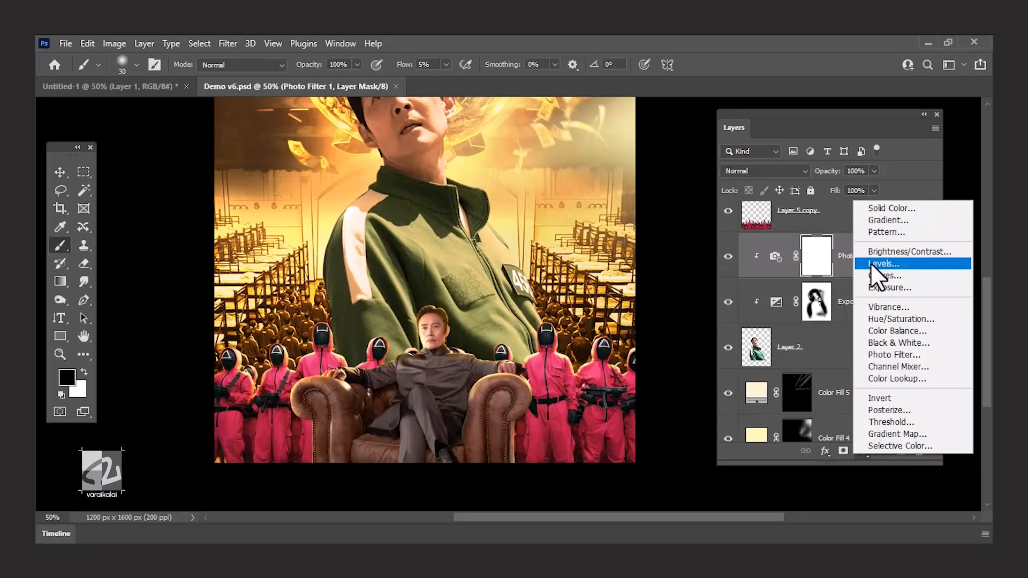
Add a dark brown #1a1406 solid colour fill beneath the guards, set it to Multiply and invert its mask to black.
{"action": "left_click", "coordinate": [887, 208]}
{"action": "left_click", "coordinate": [766, 339]}
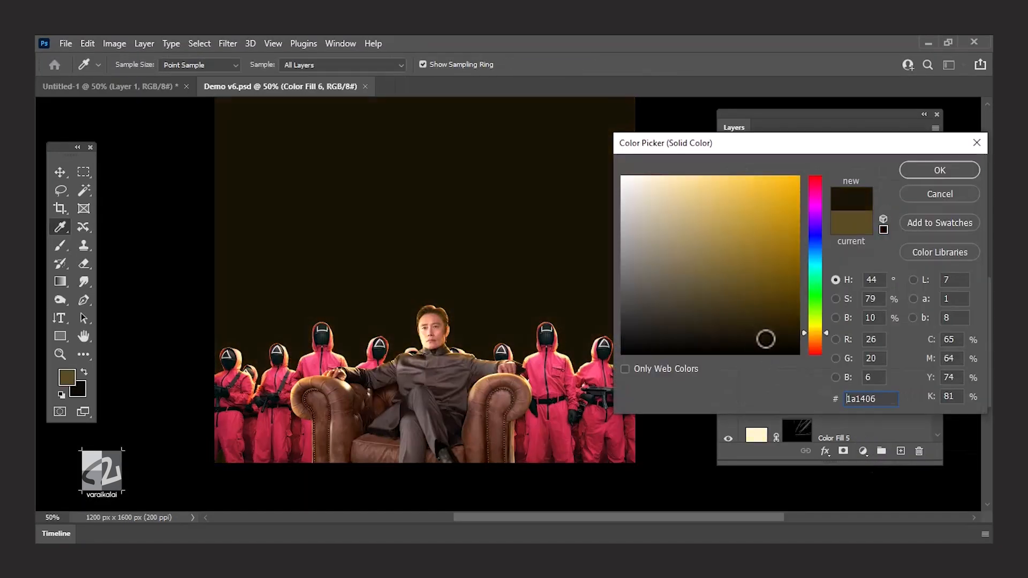
{"action": "left_click", "coordinate": [940, 170]}
{"action": "left_click", "coordinate": [763, 171]}
{"action": "left_click", "coordinate": [764, 224]}
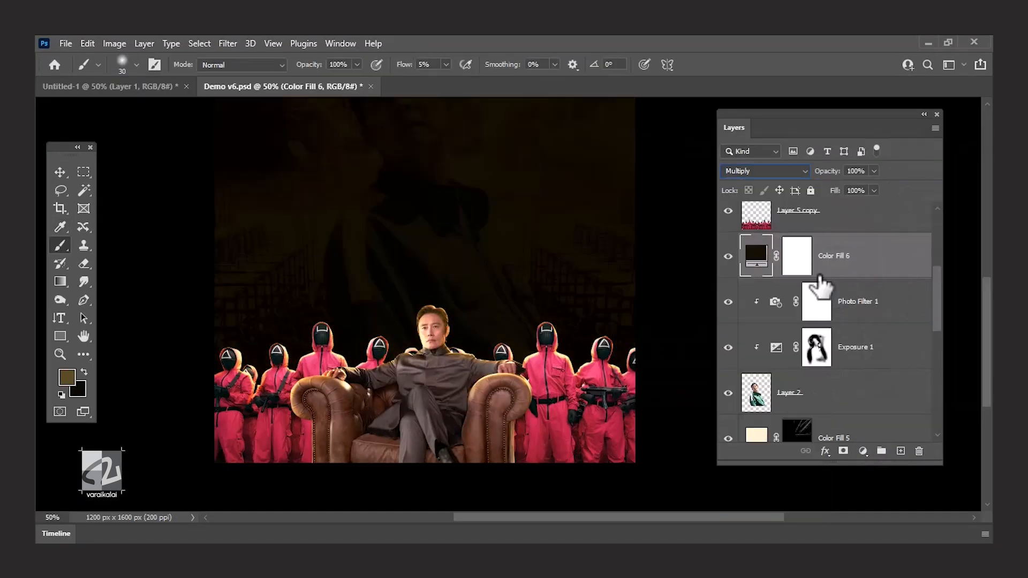
{"action": "left_click", "coordinate": [798, 258]}
{"action": "key", "text": "ctrl+i"}
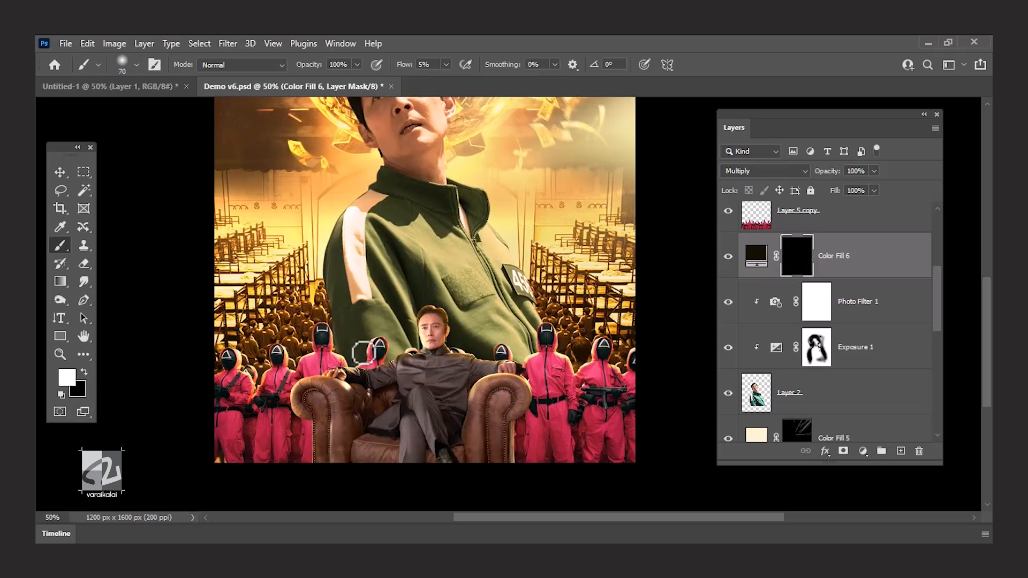
Paint white on Color Fill 6's mask with a 175 px brush at 10% flow to shade the area behind the seated man and guards.
{"action": "key", "text": "bracketright"}
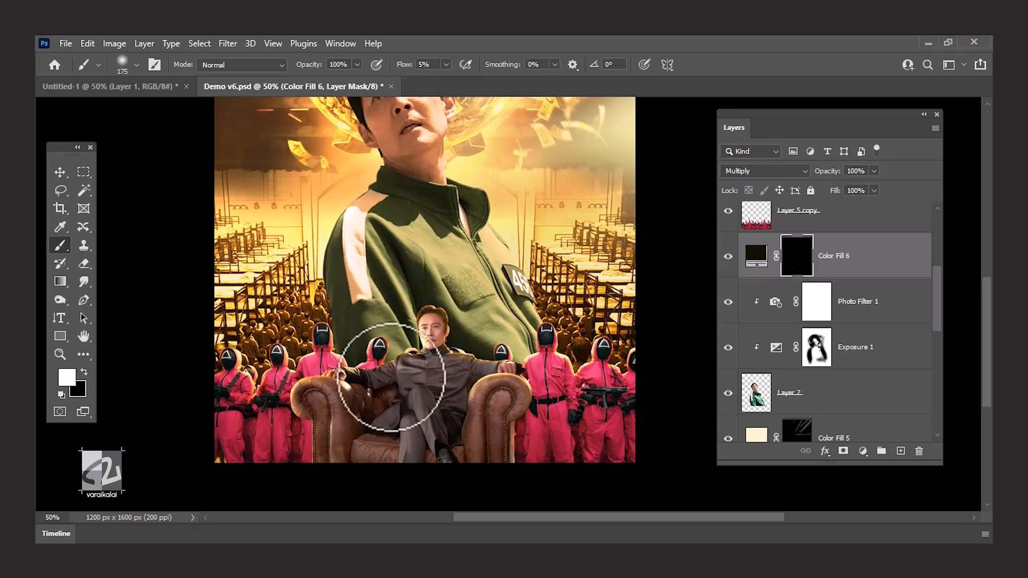
{"action": "mouse_move", "coordinate": [431, 360]}
{"action": "left_mouse_down"}
{"action": "mouse_move", "coordinate": [419, 367]}
{"action": "mouse_move", "coordinate": [528, 379]}
{"action": "mouse_move", "coordinate": [549, 364]}
{"action": "left_mouse_up"}
{"action": "left_click_drag", "start_coordinate": [514, 321], "coordinate": [498, 309]}
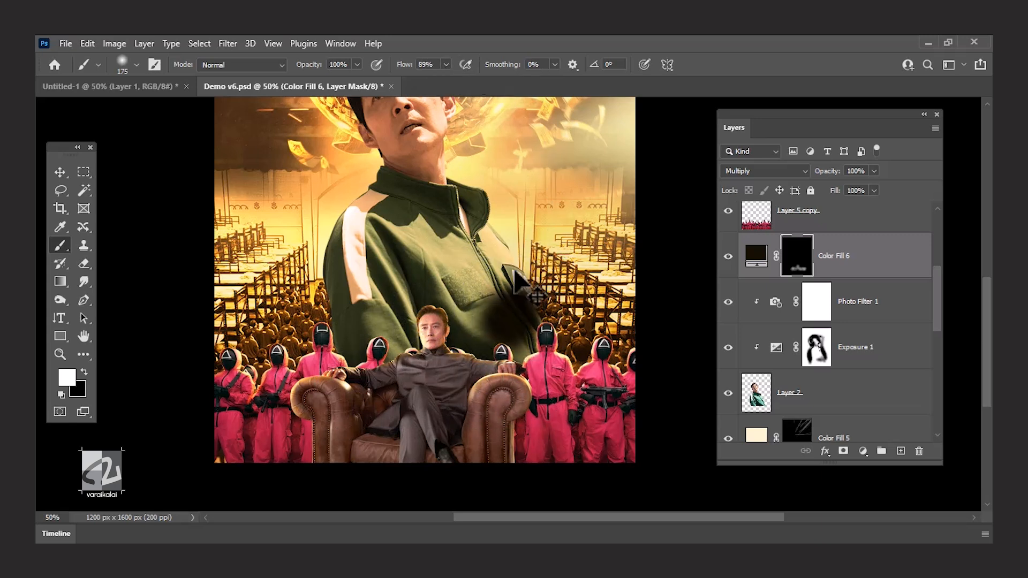
{"action": "key", "text": "ctrl+z"}
{"action": "left_click_drag", "start_coordinate": [402, 82], "coordinate": [394, 83]}
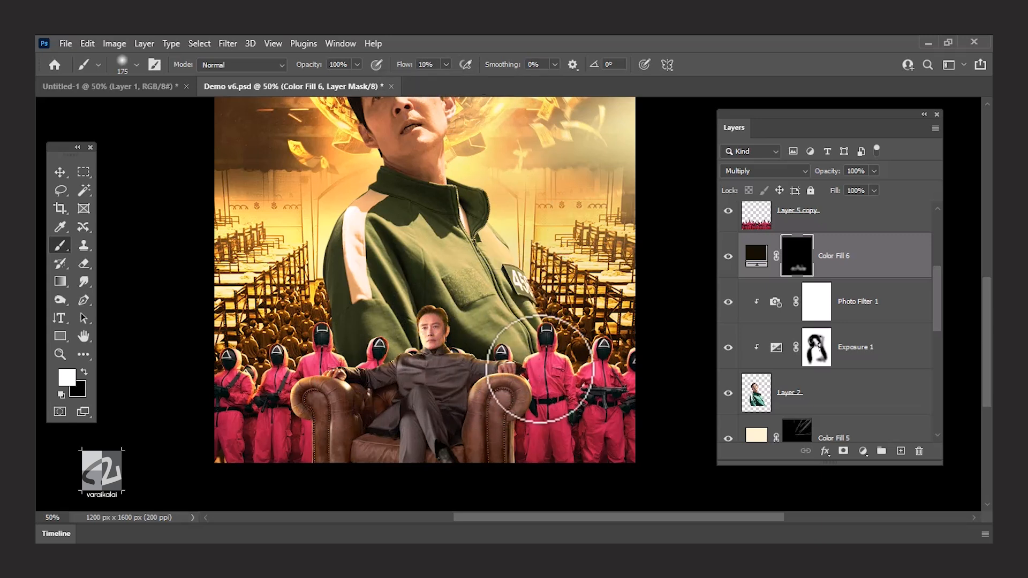
{"action": "mouse_move", "coordinate": [552, 374]}
{"action": "left_mouse_down"}
{"action": "mouse_move", "coordinate": [356, 395]}
{"action": "mouse_move", "coordinate": [282, 363]}
{"action": "left_mouse_up"}
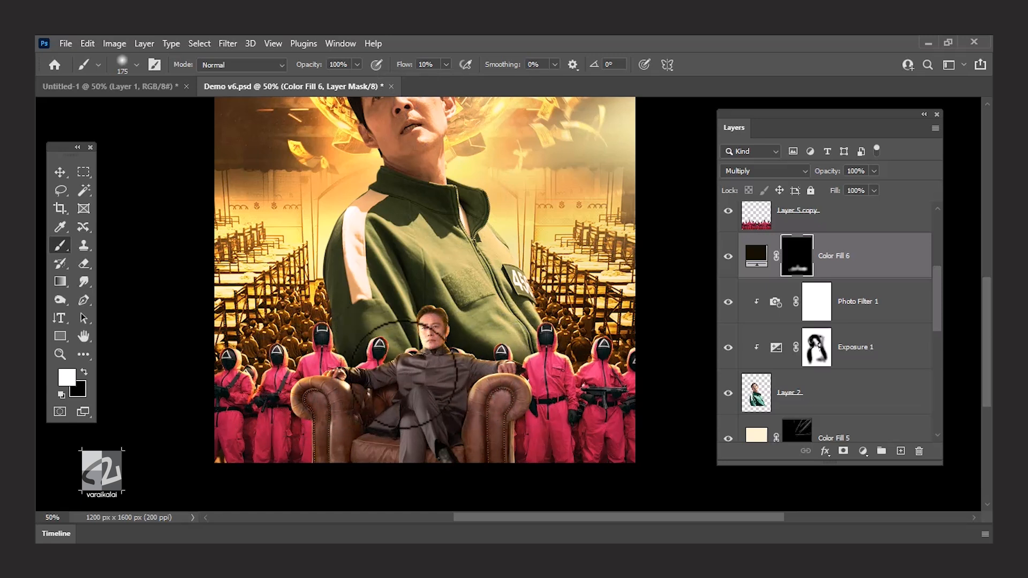
Deepen the shadow around the seated man's shoulders and arms on Color Fill 6's mask with a 125 px brush, and save the document.
{"action": "key", "text": "ctrl+plus"}
{"action": "key", "text": "bracketleft"}
{"action": "key", "text": "bracketleft"}
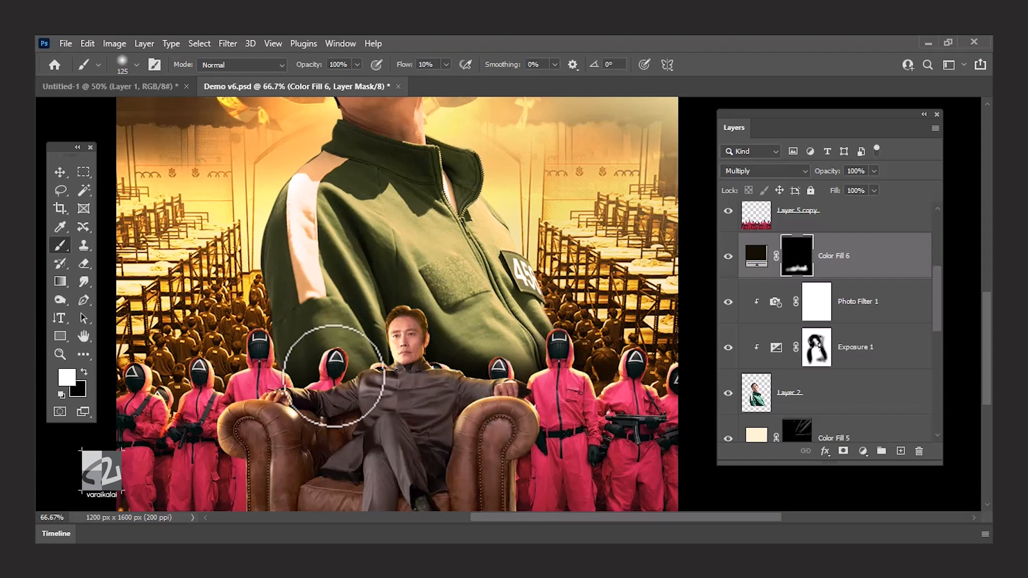
{"action": "mouse_move", "coordinate": [261, 377]}
{"action": "left_mouse_down"}
{"action": "mouse_move", "coordinate": [280, 407]}
{"action": "mouse_move", "coordinate": [300, 397]}
{"action": "left_mouse_up"}
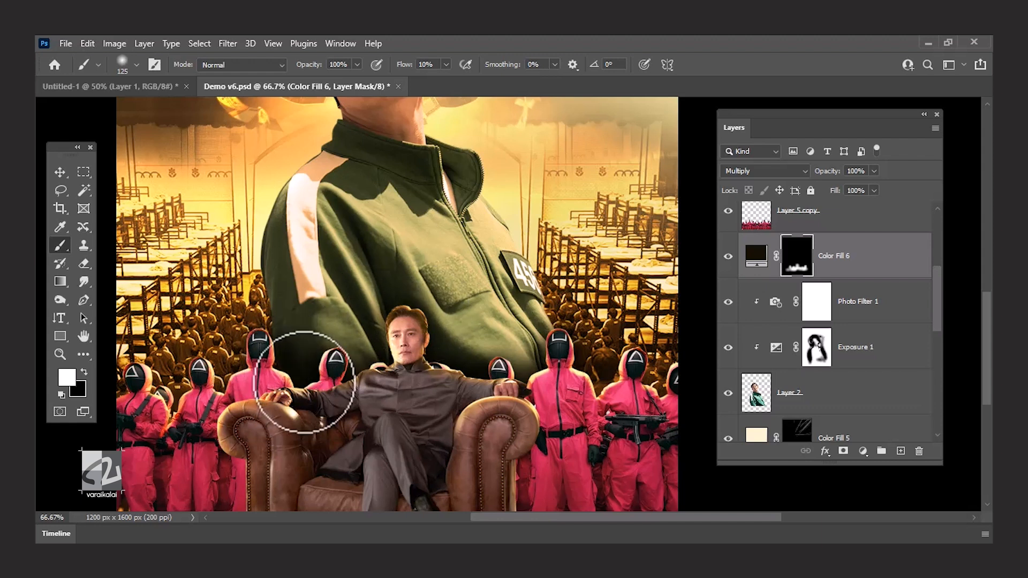
{"action": "key", "text": "ctrl+minus"}
{"action": "key", "text": "ctrl+s"}
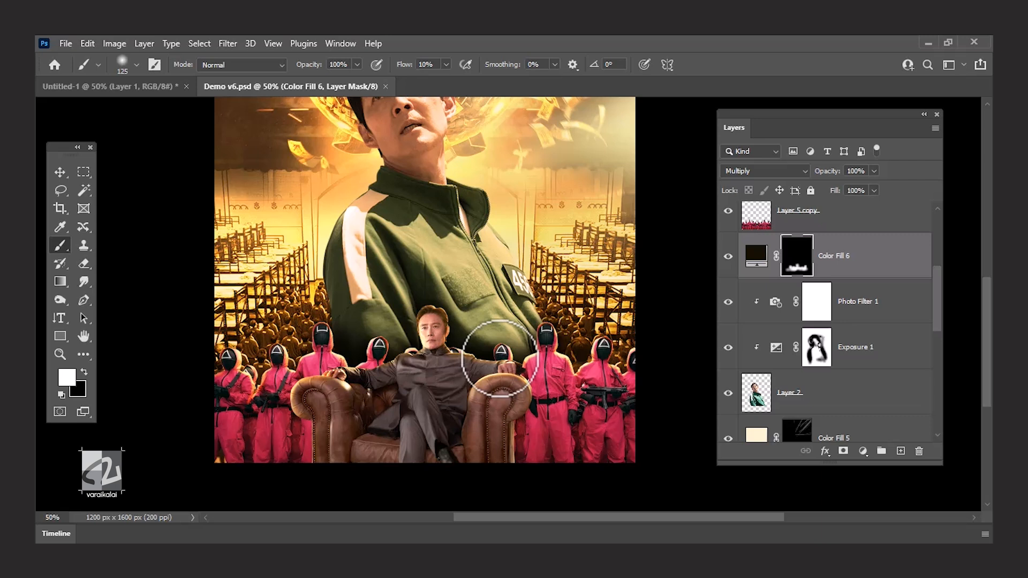
Add a solid colour fill above Photo Filter 1, clipped to the green-jacketed man's layer.
{"action": "left_click_drag", "start_coordinate": [416, 263], "coordinate": [409, 320]}
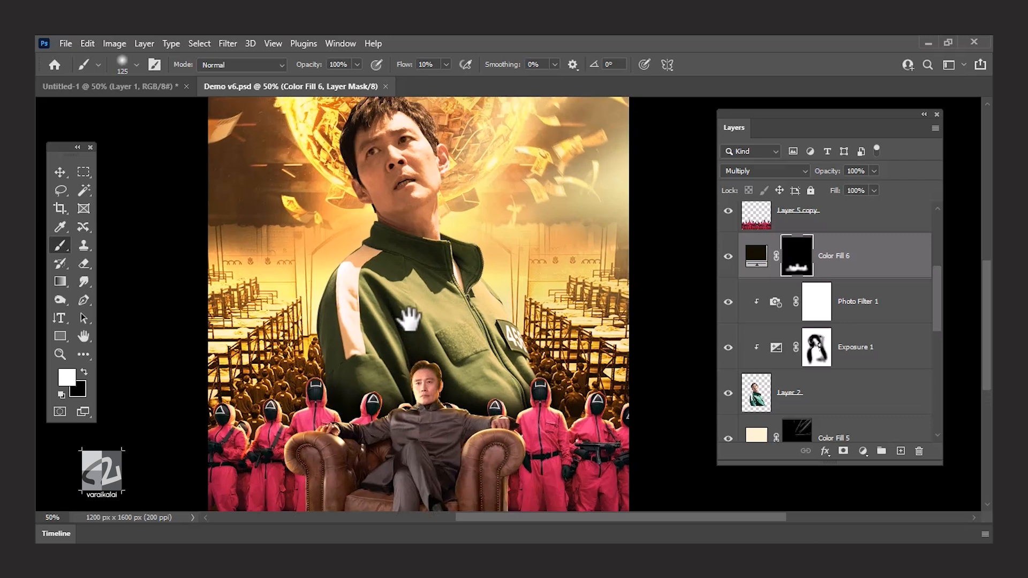
{"action": "left_click", "coordinate": [854, 408]}
{"action": "left_click", "coordinate": [409, 362], "text": "alt"}
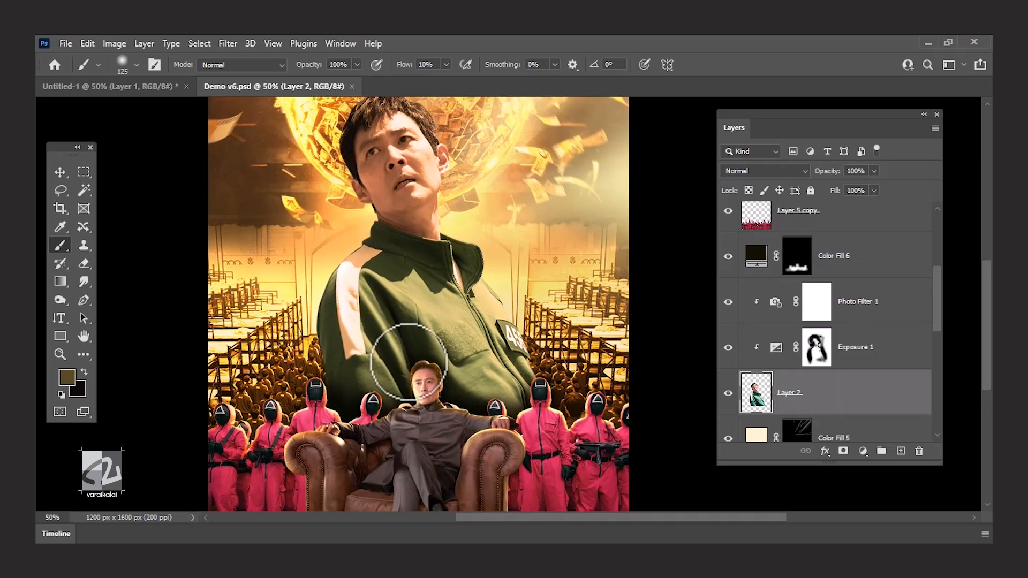
{"action": "scroll", "coordinate": [418, 300], "scroll_direction": "down", "scroll_amount": 2}
{"action": "scroll", "coordinate": [849, 429], "scroll_direction": "down", "scroll_amount": 5}
{"action": "left_click", "coordinate": [817, 301]}
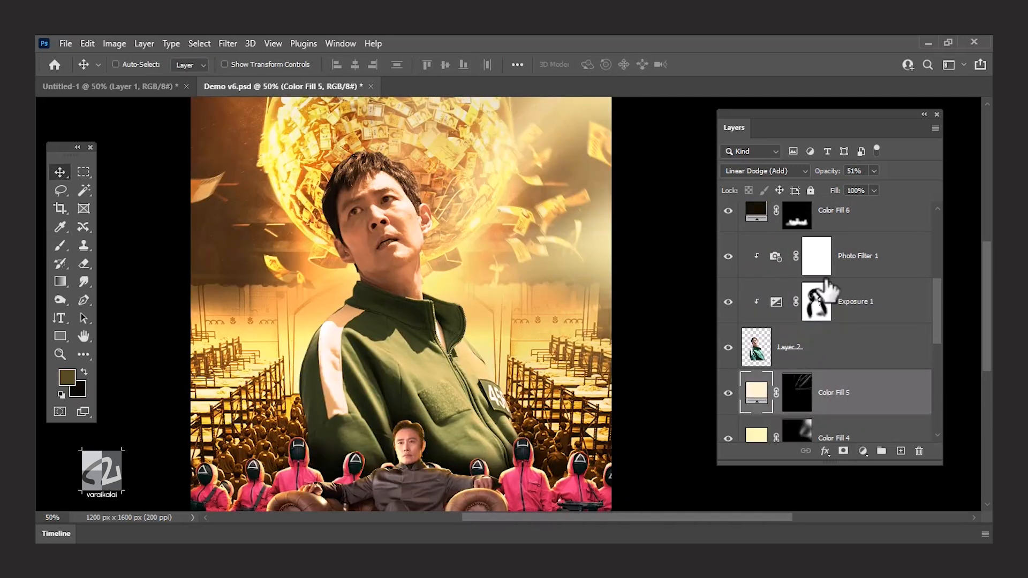
{"action": "left_click", "coordinate": [863, 451]}
{"action": "left_click", "coordinate": [902, 208]}
{"action": "left_click", "coordinate": [939, 169]}
Set Color Fill 7's blend mode to Linear Light and its opacity to 72%.
{"action": "left_click", "coordinate": [766, 170]}
{"action": "left_click", "coordinate": [766, 309]}
{"action": "left_click", "coordinate": [844, 324], "text": "alt"}
{"action": "left_click", "coordinate": [766, 171]}
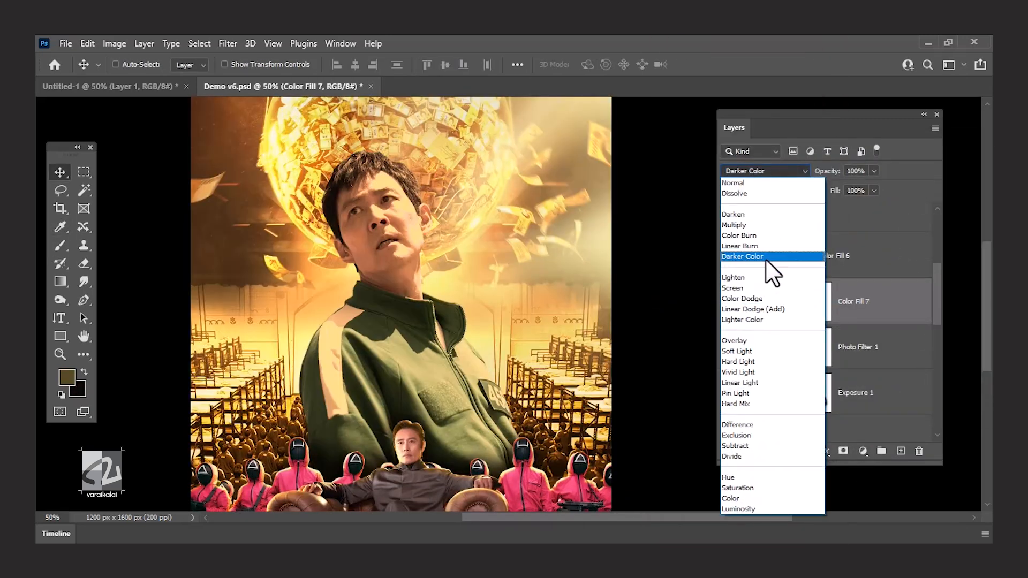
{"action": "left_click", "coordinate": [792, 383]}
{"action": "left_click", "coordinate": [874, 171]}
{"action": "left_click_drag", "start_coordinate": [872, 184], "coordinate": [853, 184]}
{"action": "key", "text": "ctrl+z"}
{"action": "key", "text": "ctrl+shift+z"}
Invert Color Fill 7's mask to black and paint white rim light along the man's hair with a 20 px brush at 73% flow.
{"action": "left_click", "coordinate": [821, 306]}
{"action": "key", "text": "ctrl+i"}
{"action": "key", "text": "ctrl+plus"}
{"action": "key", "text": "ctrl+plus"}
{"action": "left_click_drag", "start_coordinate": [405, 170], "coordinate": [478, 350]}
{"action": "key", "text": "b"}
{"action": "left_click", "coordinate": [446, 65]}
{"action": "left_click_drag", "start_coordinate": [453, 78], "coordinate": [489, 77]}
{"action": "key", "text": "bracketleft"}
{"action": "key", "text": "bracketleft"}
{"action": "key", "text": "bracketleft"}
{"action": "key", "text": "bracketleft"}
{"action": "key", "text": "bracketleft"}
{"action": "key", "text": "bracketleft"}
{"action": "key", "text": "bracketleft"}
{"action": "key", "text": "bracketleft"}
{"action": "left_click_drag", "start_coordinate": [313, 188], "coordinate": [334, 186]}
{"action": "left_click_drag", "start_coordinate": [201, 263], "coordinate": [252, 206]}
Change the fill colour of Color Fill 7 to orange.
{"action": "double_click", "coordinate": [776, 301]}
{"action": "left_click", "coordinate": [785, 176]}
{"action": "left_click", "coordinate": [939, 168]}
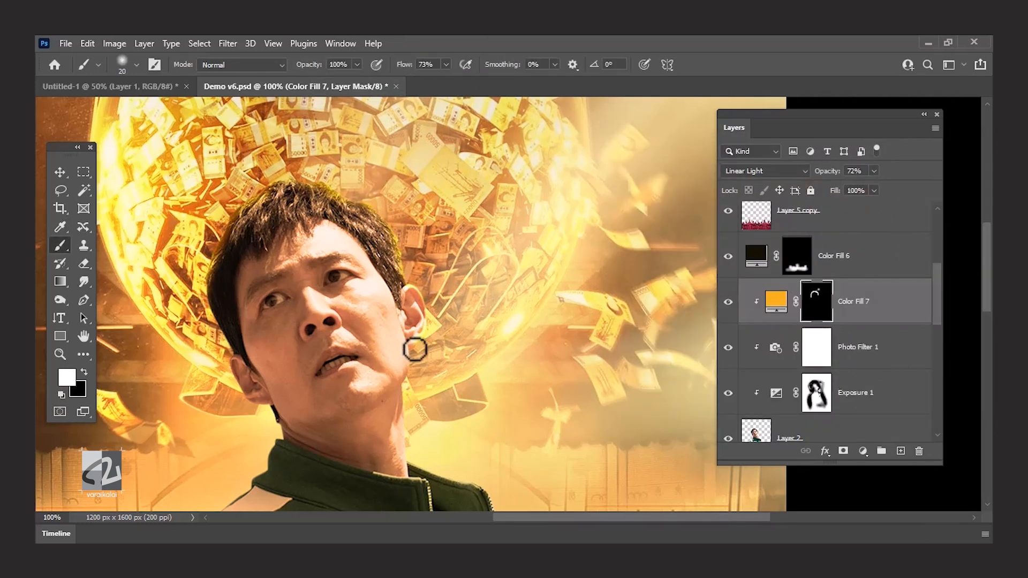
Paint rim light on Color Fill 7's mask along the man's ear, neck, collar, zipper and the number-patch side of his jacket.
{"action": "left_click_drag", "start_coordinate": [449, 436], "coordinate": [396, 318]}
{"action": "mouse_move", "coordinate": [358, 354]}
{"action": "left_mouse_down"}
{"action": "mouse_move", "coordinate": [440, 399]}
{"action": "mouse_move", "coordinate": [392, 296]}
{"action": "left_mouse_up"}
{"action": "mouse_move", "coordinate": [392, 332]}
{"action": "left_mouse_down"}
{"action": "mouse_move", "coordinate": [447, 423]}
{"action": "mouse_move", "coordinate": [408, 294]}
{"action": "left_mouse_up"}
{"action": "left_click_drag", "start_coordinate": [432, 318], "coordinate": [456, 397]}
{"action": "left_click_drag", "start_coordinate": [244, 136], "coordinate": [359, 205]}
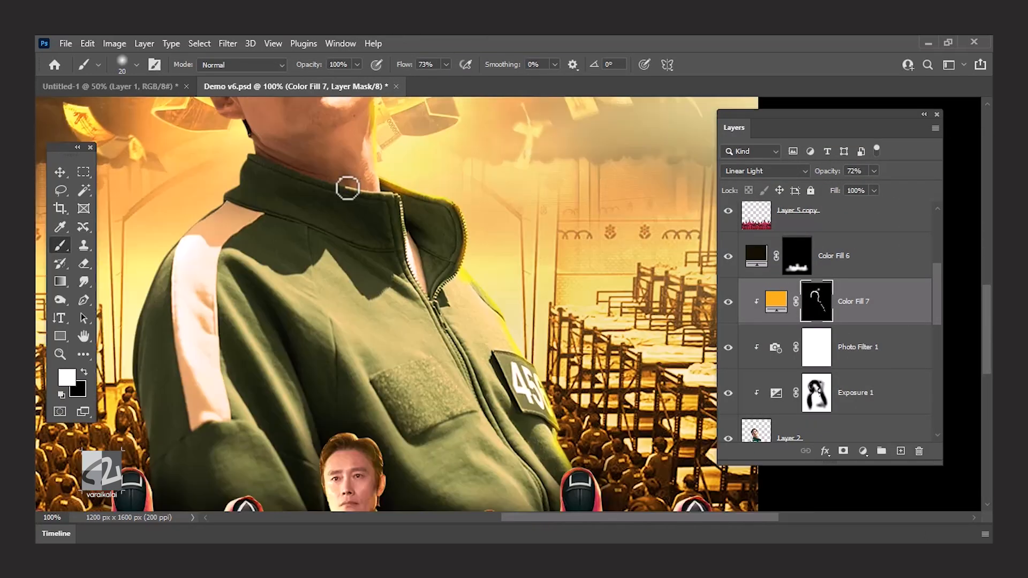
{"action": "left_click_drag", "start_coordinate": [407, 260], "coordinate": [462, 268]}
{"action": "left_click_drag", "start_coordinate": [359, 192], "coordinate": [390, 275]}
Continue the rim light along the striped sleeve, the opposite collar edge and the hair with a 25 px brush.
{"action": "mouse_move", "coordinate": [186, 302]}
{"action": "left_mouse_down"}
{"action": "mouse_move", "coordinate": [224, 225]}
{"action": "mouse_move", "coordinate": [246, 133]}
{"action": "left_mouse_up"}
{"action": "key", "text": "bracketright"}
{"action": "key", "text": "bracketright"}
{"action": "key", "text": "bracketright"}
{"action": "key", "text": "bracketright"}
{"action": "mouse_move", "coordinate": [235, 396]}
{"action": "left_mouse_down"}
{"action": "mouse_move", "coordinate": [285, 166]}
{"action": "mouse_move", "coordinate": [227, 338]}
{"action": "left_mouse_up"}
{"action": "key", "text": "ctrl+z"}
{"action": "left_click_drag", "start_coordinate": [268, 455], "coordinate": [226, 269]}
{"action": "left_click_drag", "start_coordinate": [294, 143], "coordinate": [257, 213]}
{"action": "mouse_move", "coordinate": [276, 190]}
{"action": "left_mouse_down"}
{"action": "mouse_move", "coordinate": [294, 131]}
{"action": "mouse_move", "coordinate": [304, 302]}
{"action": "left_mouse_up"}
{"action": "mouse_move", "coordinate": [292, 289]}
{"action": "left_mouse_down"}
{"action": "mouse_move", "coordinate": [240, 187]}
{"action": "mouse_move", "coordinate": [206, 354]}
{"action": "left_mouse_up"}
{"action": "left_click_drag", "start_coordinate": [209, 351], "coordinate": [225, 249]}
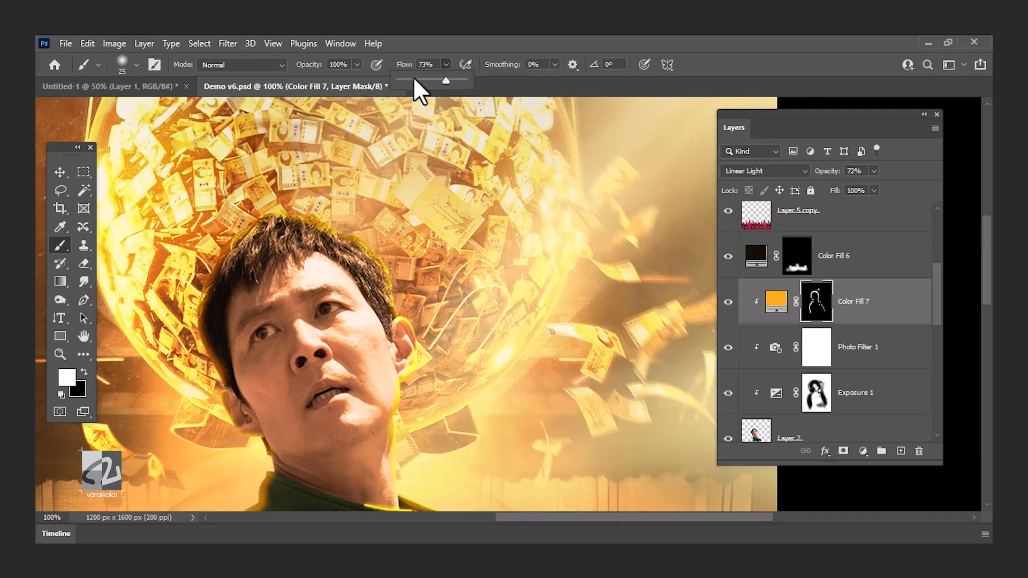
Paint a soft glow around the man's head and neck on Color Fill 7's mask with an 80 px brush at 4% flow.
{"action": "left_click", "coordinate": [404, 79]}
{"action": "left_click", "coordinate": [390, 214]}
{"action": "key", "text": "bracketright"}
{"action": "key", "text": "bracketright"}
{"action": "key", "text": "bracketright"}
{"action": "key", "text": "bracketright"}
{"action": "key", "text": "bracketright"}
{"action": "key", "text": "bracketright"}
{"action": "key", "text": "bracketright"}
{"action": "key", "text": "bracketright"}
{"action": "mouse_move", "coordinate": [361, 236]}
{"action": "left_mouse_down"}
{"action": "mouse_move", "coordinate": [184, 371]}
{"action": "mouse_move", "coordinate": [379, 309]}
{"action": "mouse_move", "coordinate": [396, 372]}
{"action": "left_mouse_up"}
{"action": "left_click_drag", "start_coordinate": [387, 420], "coordinate": [401, 279]}
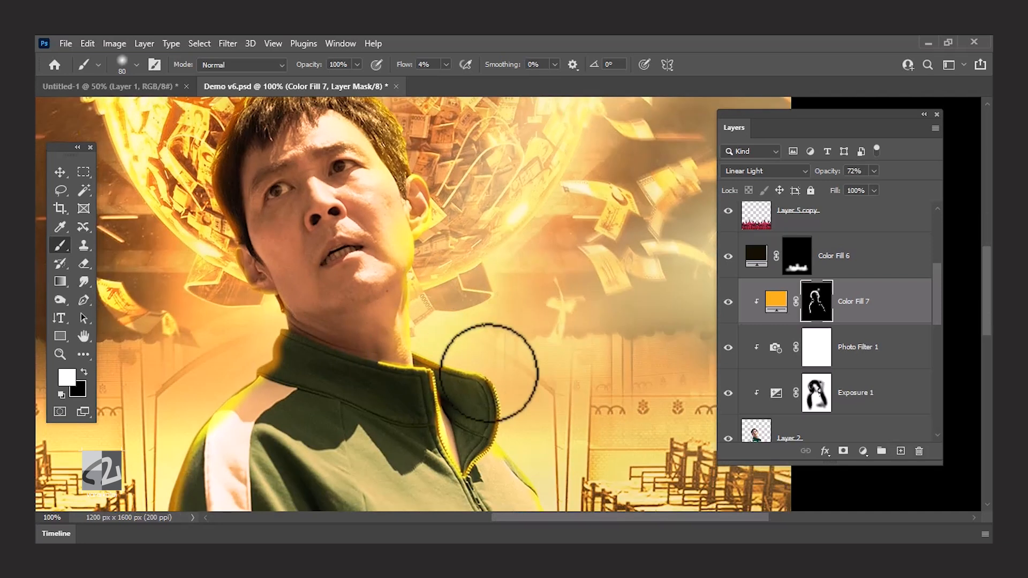
Extend the soft 4% flow glow over the man's collar, shoulders and jacket edges.
{"action": "left_click_drag", "start_coordinate": [552, 441], "coordinate": [452, 253]}
{"action": "left_click_drag", "start_coordinate": [254, 352], "coordinate": [385, 295]}
{"action": "left_click_drag", "start_coordinate": [287, 115], "coordinate": [234, 204]}
{"action": "left_click_drag", "start_coordinate": [265, 139], "coordinate": [259, 397]}
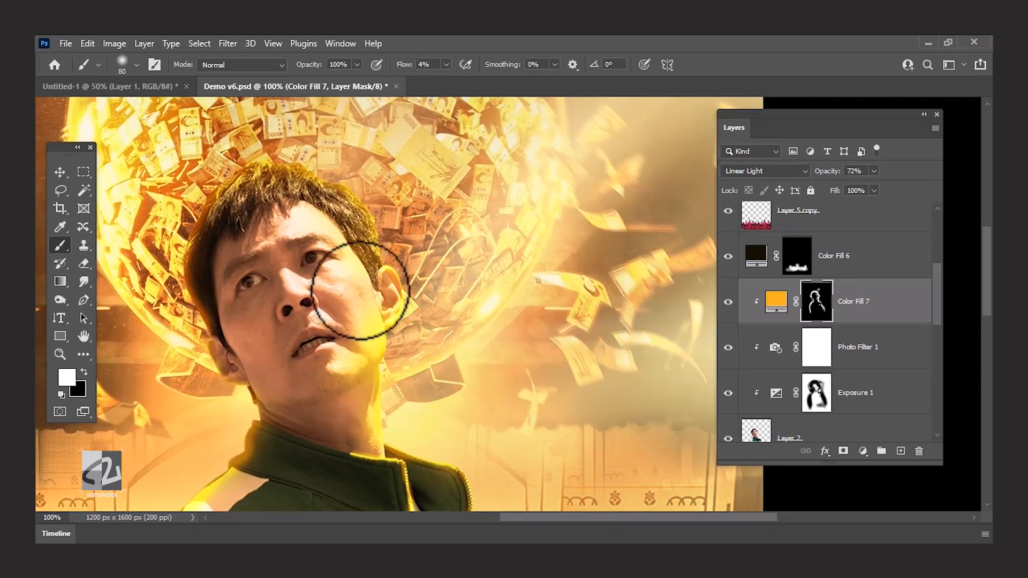
{"action": "left_click_drag", "start_coordinate": [455, 396], "coordinate": [342, 260]}
{"action": "left_click_drag", "start_coordinate": [409, 473], "coordinate": [353, 259]}
Lower the brush flow to 1% and blend the glow over the jacket around the number patch.
{"action": "left_click_drag", "start_coordinate": [447, 65], "coordinate": [444, 89]}
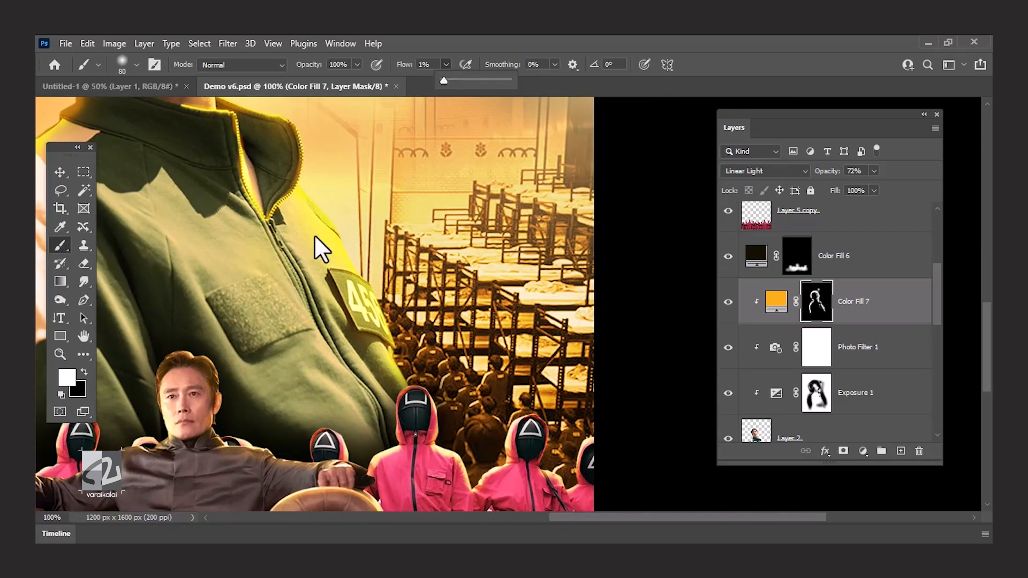
{"action": "left_click_drag", "start_coordinate": [324, 338], "coordinate": [480, 379]}
{"action": "mouse_move", "coordinate": [238, 296]}
{"action": "left_mouse_down"}
{"action": "mouse_move", "coordinate": [171, 288]}
{"action": "mouse_move", "coordinate": [238, 144]}
{"action": "left_mouse_up"}
{"action": "mouse_move", "coordinate": [439, 289]}
{"action": "left_mouse_down"}
{"action": "mouse_move", "coordinate": [238, 382]}
{"action": "mouse_move", "coordinate": [330, 308]}
{"action": "mouse_move", "coordinate": [223, 216]}
{"action": "left_mouse_up"}
{"action": "key", "text": "x"}
Set Color Fill 7's opacity to 63%.
{"action": "key", "text": "ctrl+minus"}
{"action": "key", "text": "ctrl+minus"}
{"action": "left_click", "coordinate": [874, 171]}
{"action": "mouse_move", "coordinate": [877, 187]}
{"action": "left_mouse_down"}
{"action": "mouse_move", "coordinate": [860, 186]}
{"action": "mouse_move", "coordinate": [869, 187]}
{"action": "left_mouse_up"}
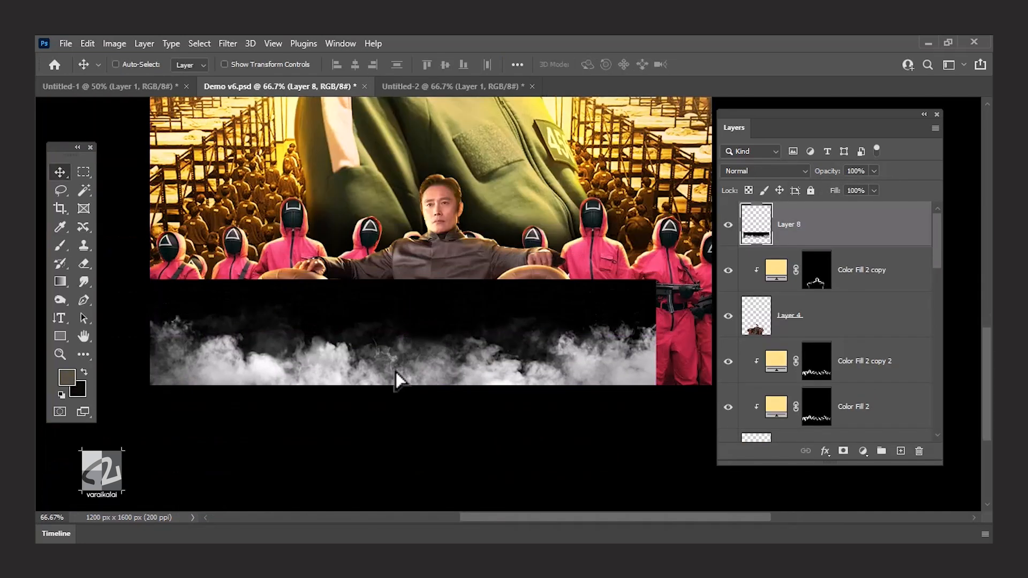
Set the smoke layer's blend mode to Screen and scale it to about 117% across the poster's bottom edge.
{"action": "left_click", "coordinate": [765, 171]}
{"action": "left_click", "coordinate": [769, 294]}
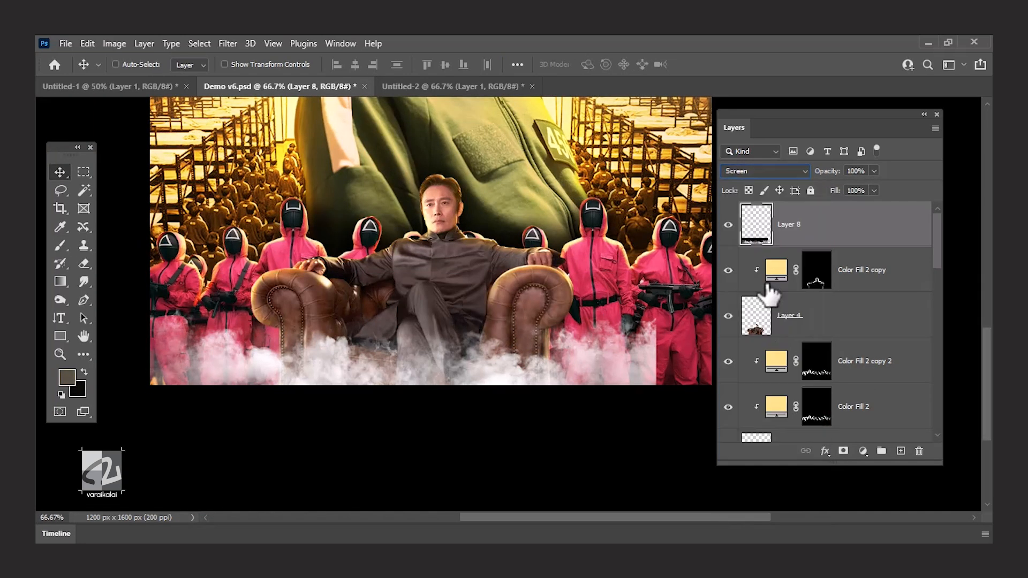
{"action": "key", "text": "ctrl+t"}
{"action": "left_click_drag", "start_coordinate": [655, 289], "coordinate": [712, 273]}
{"action": "left_click_drag", "start_coordinate": [819, 114], "coordinate": [920, 107]}
{"action": "left_click_drag", "start_coordinate": [349, 282], "coordinate": [361, 286]}
{"action": "left_click_drag", "start_coordinate": [150, 279], "coordinate": [135, 272]}
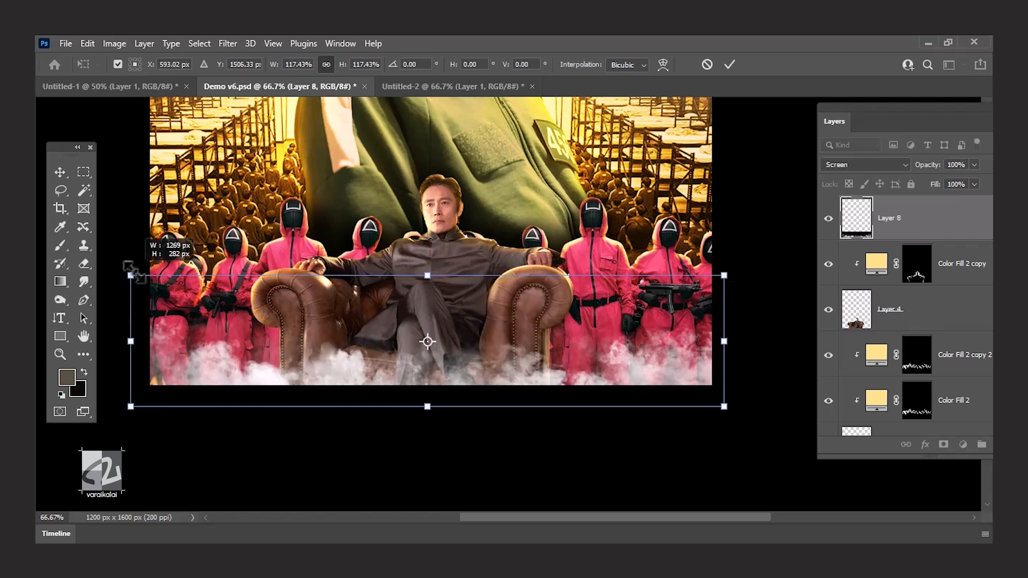
{"action": "left_click_drag", "start_coordinate": [386, 337], "coordinate": [381, 340]}
{"action": "key", "text": "Return"}
Duplicate the smoke layer and enlarge the lower one, Layer 8, to about 105%.
{"action": "key", "text": "ctrl+j"}
{"action": "left_click", "coordinate": [927, 256]}
{"action": "key", "text": "ctrl+t"}
{"action": "left_click_drag", "start_coordinate": [126, 280], "coordinate": [96, 273]}
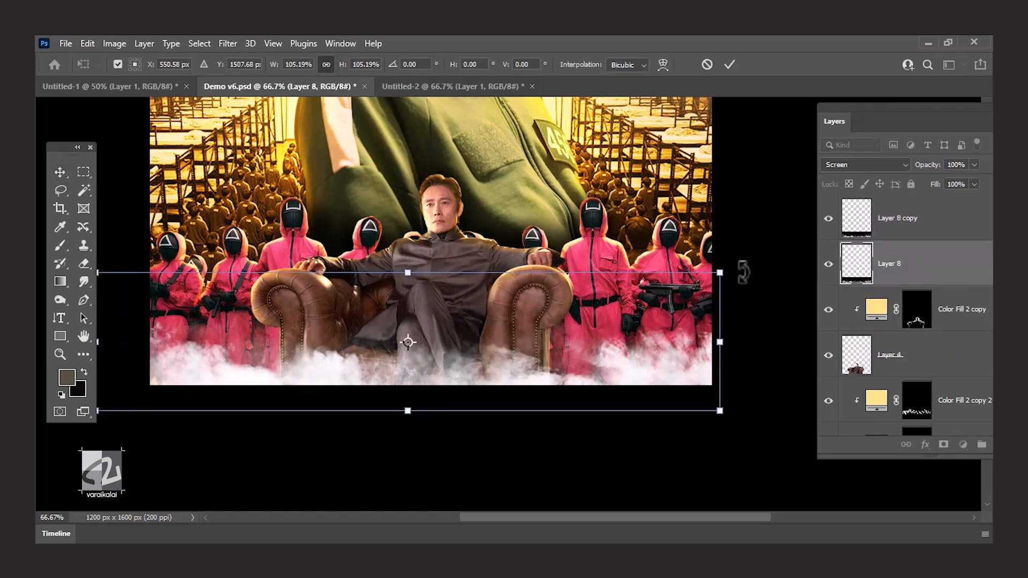
{"action": "key", "text": "Return"}
Try the Subtract blend mode with a Gaussian Blur on the Layer 8 smoke.
{"action": "left_click", "coordinate": [878, 164]}
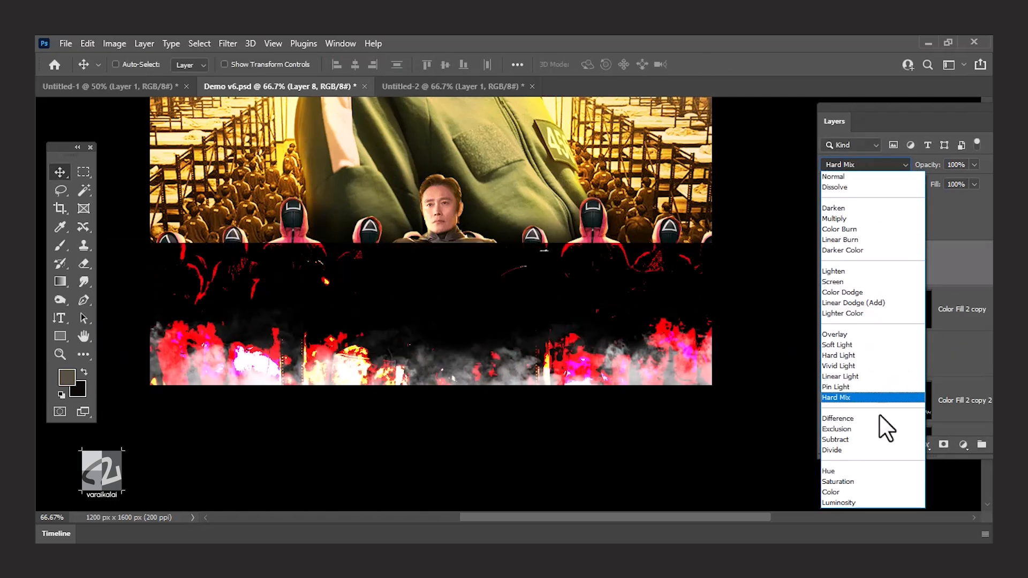
{"action": "left_click", "coordinate": [881, 440]}
{"action": "left_click", "coordinate": [227, 44]}
{"action": "left_click", "coordinate": [436, 273]}
{"action": "left_click_drag", "start_coordinate": [725, 327], "coordinate": [735, 327]}
{"action": "key", "text": "Return"}
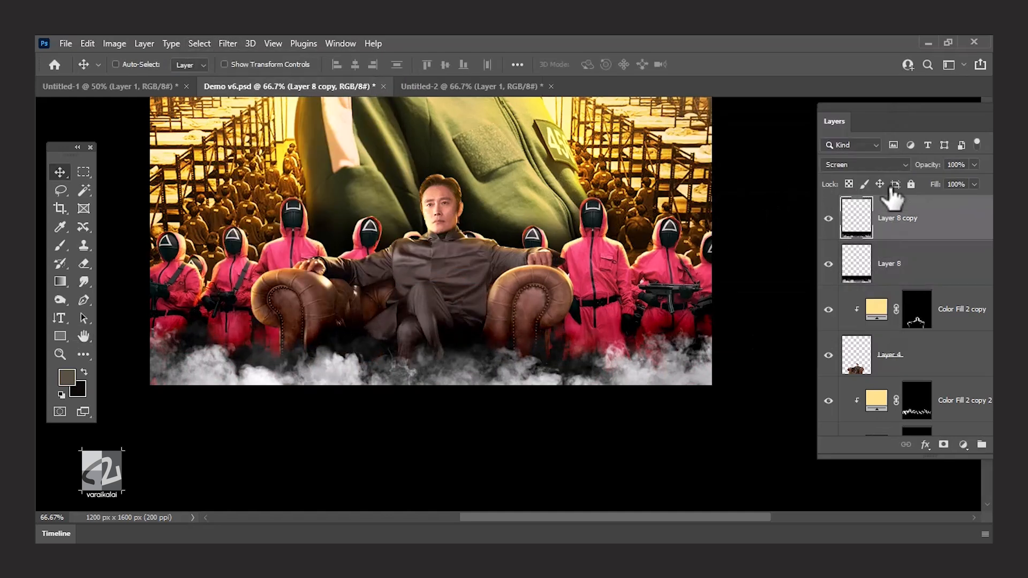
{"action": "left_click", "coordinate": [825, 160]}
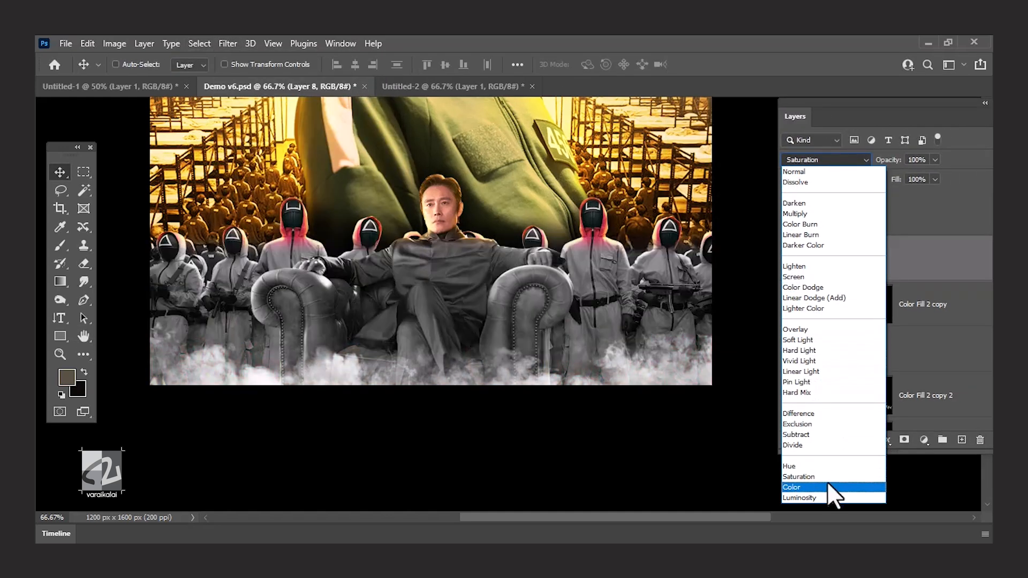
{"action": "left_click", "coordinate": [810, 435]}
Apply a Gaussian Blur to the Layer 8 copy smoke and set its opacity to 67%.
{"action": "left_click", "coordinate": [826, 205]}
{"action": "left_click", "coordinate": [233, 46]}
{"action": "mouse_move", "coordinate": [239, 223]}
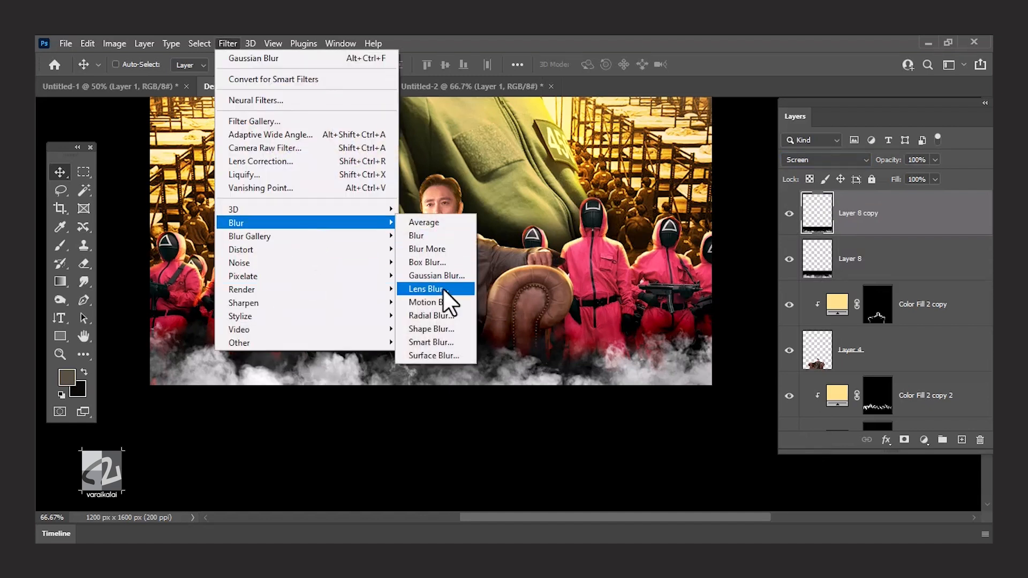
{"action": "left_click", "coordinate": [440, 275]}
{"action": "left_click", "coordinate": [700, 332]}
{"action": "left_click", "coordinate": [868, 146]}
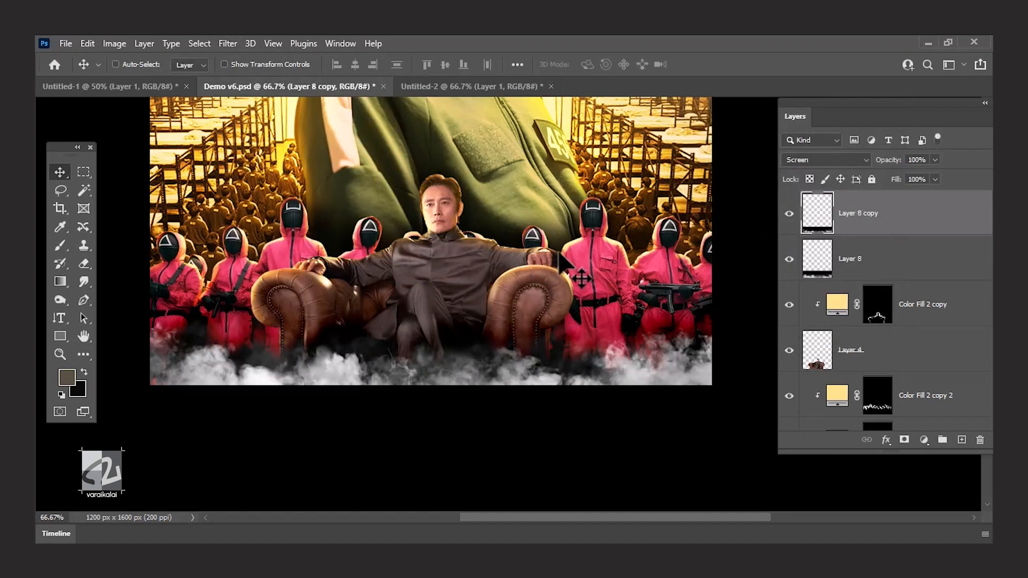
{"action": "left_click_drag", "start_coordinate": [652, 351], "coordinate": [650, 350]}
{"action": "left_click", "coordinate": [935, 161]}
{"action": "left_click_drag", "start_coordinate": [934, 176], "coordinate": [900, 178]}
Delete the Layer 8 smoke and duplicate Layer 8 copy.
{"action": "left_click", "coordinate": [790, 260]}
{"action": "left_click", "coordinate": [852, 259]}
{"action": "key", "text": "Delete"}
{"action": "left_click", "coordinate": [857, 199]}
{"action": "key", "text": "ctrl+j"}
Apply a Lens Blur to the lower smoke layer, Layer 8 copy.
{"action": "left_click", "coordinate": [859, 268]}
{"action": "left_click", "coordinate": [230, 45]}
{"action": "mouse_move", "coordinate": [246, 223]}
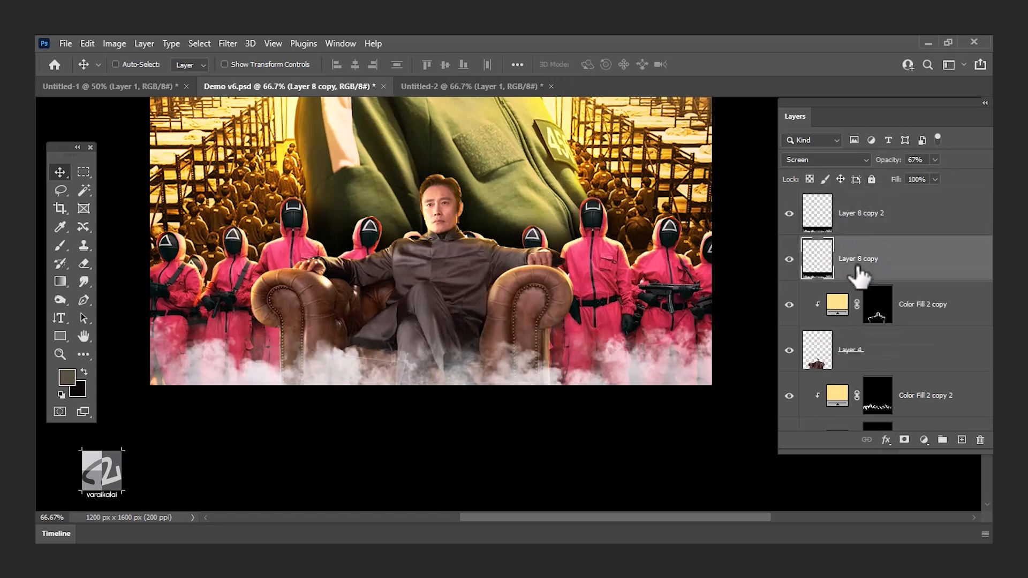
{"action": "left_click", "coordinate": [462, 288]}
{"action": "left_click", "coordinate": [929, 75]}
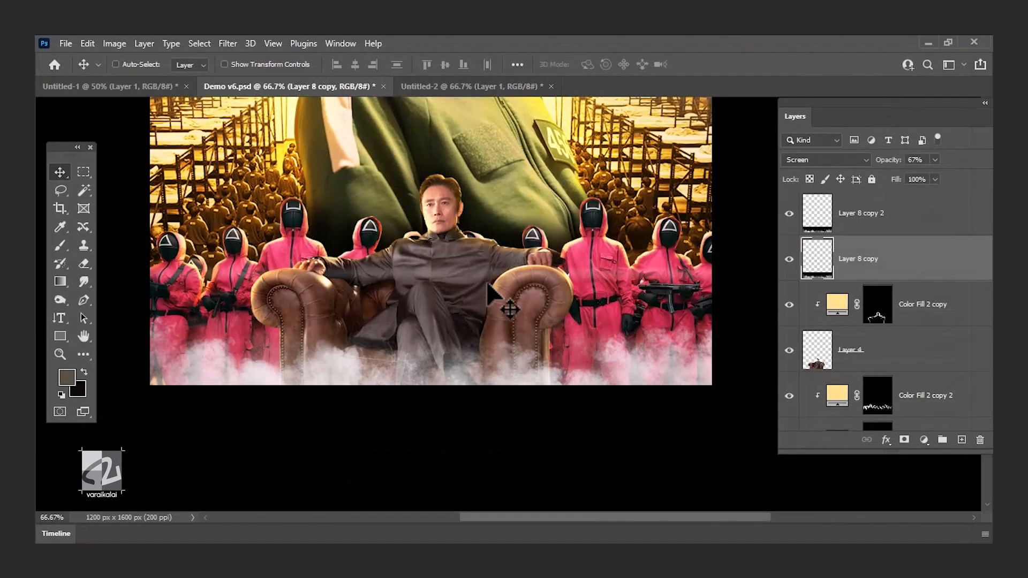
Erase the upper haze of the blurred Layer 8 copy smoke and adjust that layer's opacity.
{"action": "key", "text": "e"}
{"action": "left_click_drag", "start_coordinate": [652, 231], "coordinate": [295, 208]}
{"action": "key", "text": "v"}
{"action": "left_click", "coordinate": [935, 160]}
{"action": "left_click", "coordinate": [914, 175]}
Set the opacity of Layer 8 copy 2 to 63% and save the document.
{"action": "left_click", "coordinate": [900, 211]}
{"action": "left_click", "coordinate": [936, 160]}
{"action": "left_click_drag", "start_coordinate": [909, 174], "coordinate": [935, 175]}
{"action": "key", "text": "ctrl+minus"}
{"action": "scroll", "coordinate": [490, 214], "scroll_direction": "up", "scroll_amount": 3}
{"action": "key", "text": "ctrl+s"}
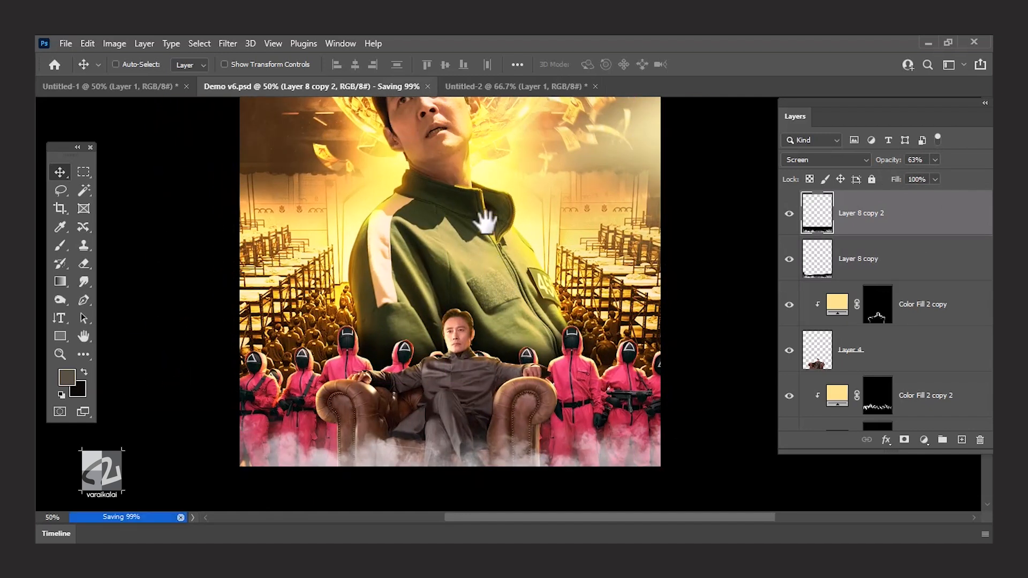
Delete the background around the SQUID GAME logo, clear the selection and save the document.
{"action": "left_click", "coordinate": [466, 140]}
{"action": "key", "text": "Delete"}
{"action": "key", "text": "ctrl+d"}
{"action": "key", "text": "v"}
{"action": "key", "text": "ctrl+minus"}
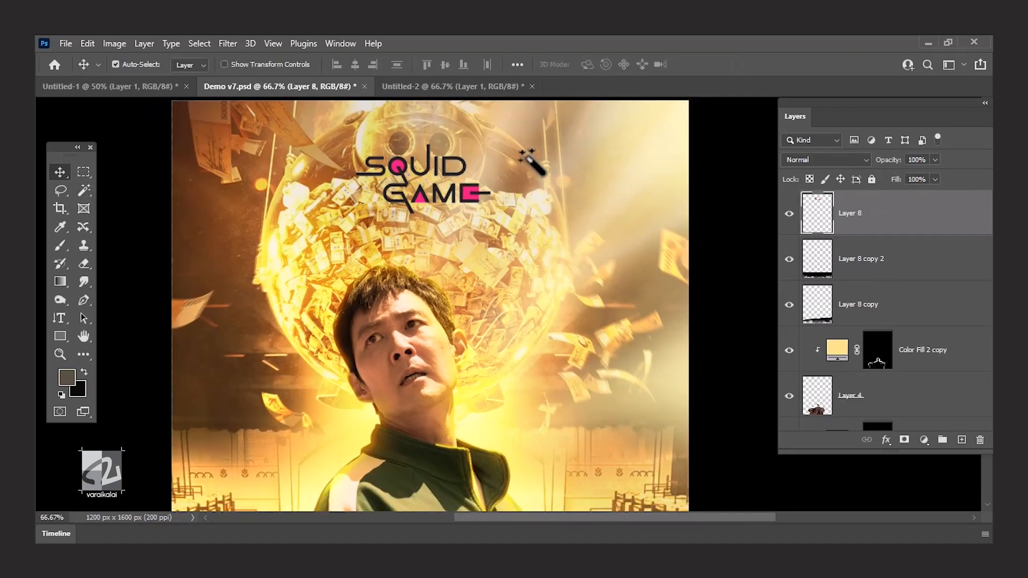
{"action": "key", "text": "ctrl+minus"}
{"action": "key", "text": "ctrl+s"}
Move the SQUID GAME logo down above the man's head and scale it down slightly.
{"action": "left_click_drag", "start_coordinate": [472, 169], "coordinate": [470, 178]}
{"action": "key", "text": "ctrl+plus"}
{"action": "scroll", "coordinate": [429, 193], "scroll_direction": "up", "scroll_amount": 2}
{"action": "key", "text": "ctrl+t"}
{"action": "left_click_drag", "start_coordinate": [477, 212], "coordinate": [467, 208]}
{"action": "key", "text": "Return"}
{"action": "key", "text": "ctrl+minus"}
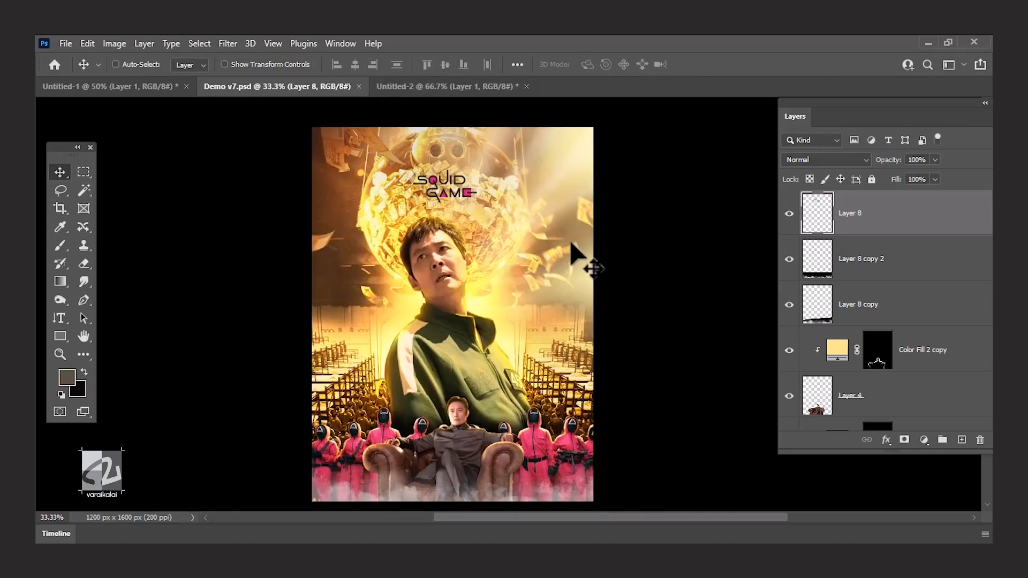